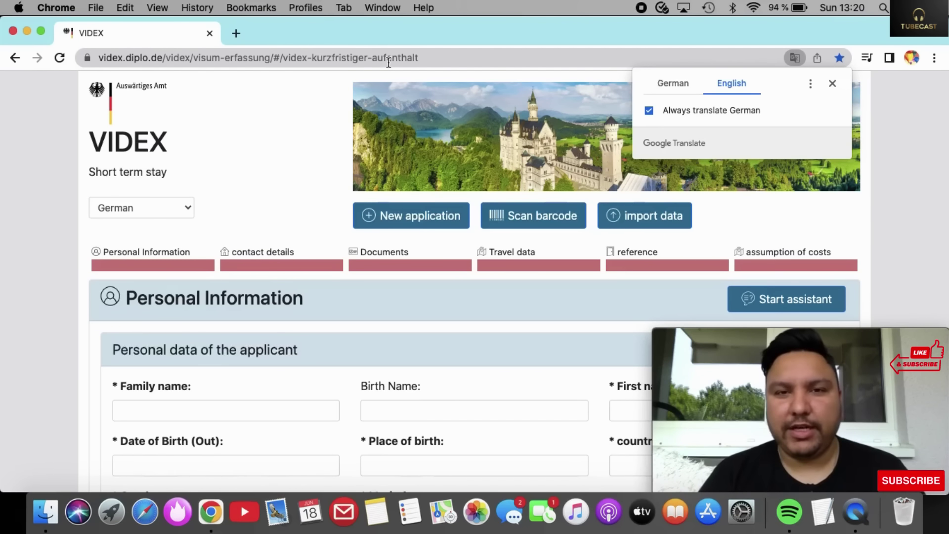
# Close the Google Translate popup so the English VIDEX form shows fully.
pyautogui.click(833, 83)
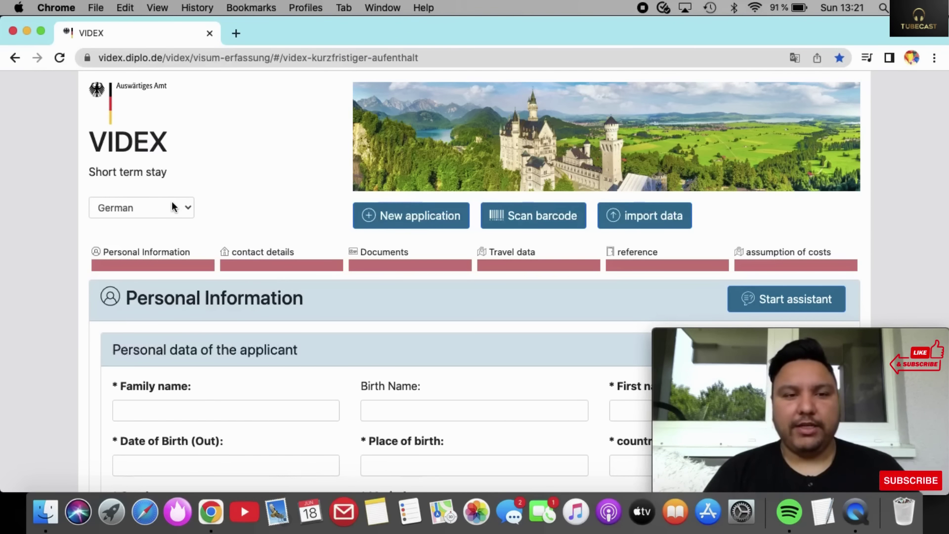
pyautogui.scroll(-5, 173, 207)
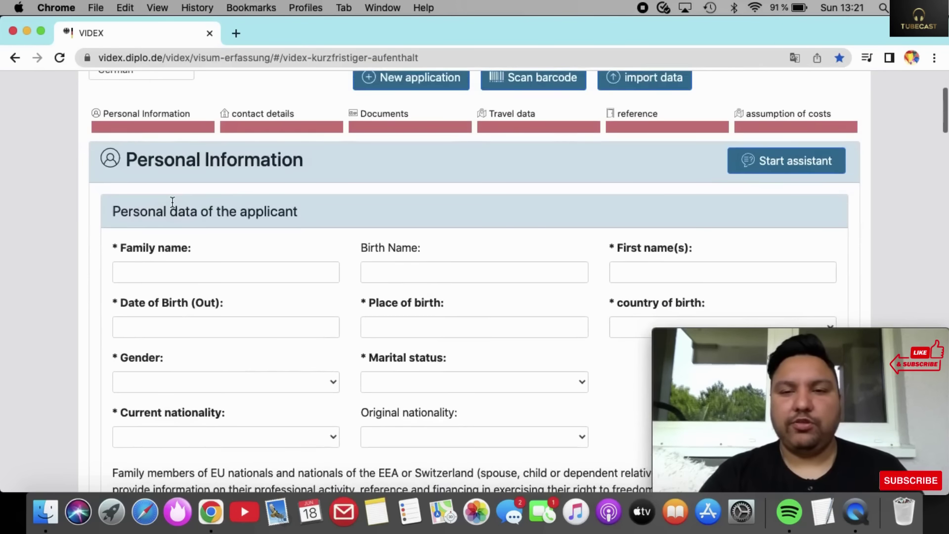
pyautogui.scroll(1, 172, 205)
pyautogui.click(189, 193)
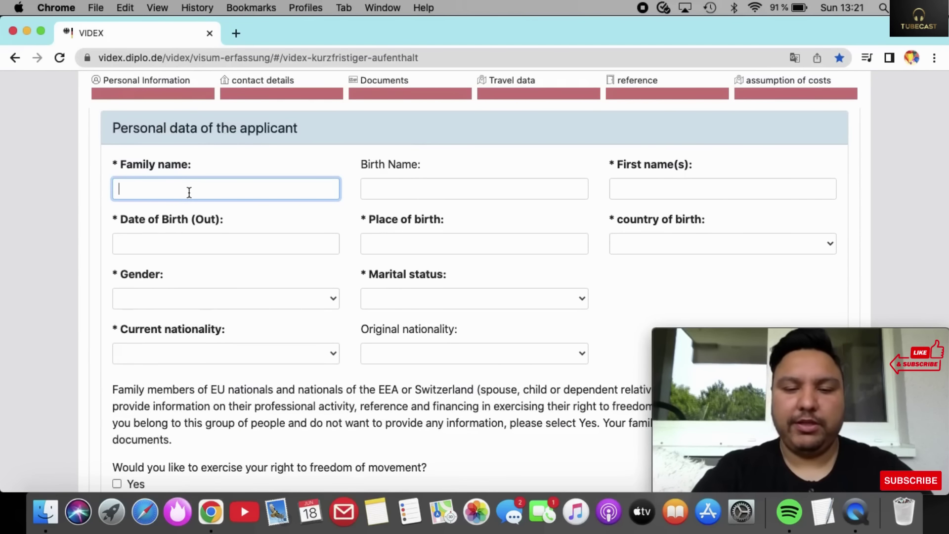
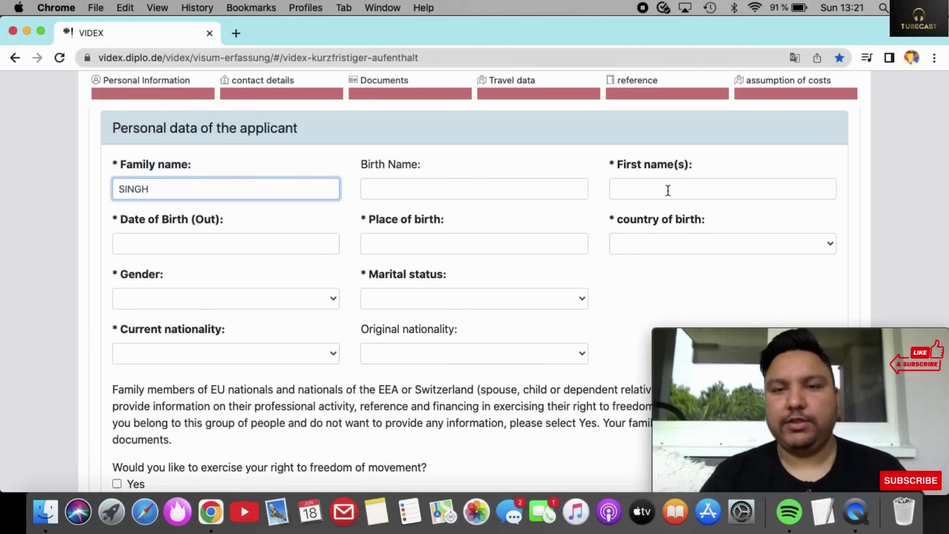
pyautogui.click(668, 190)
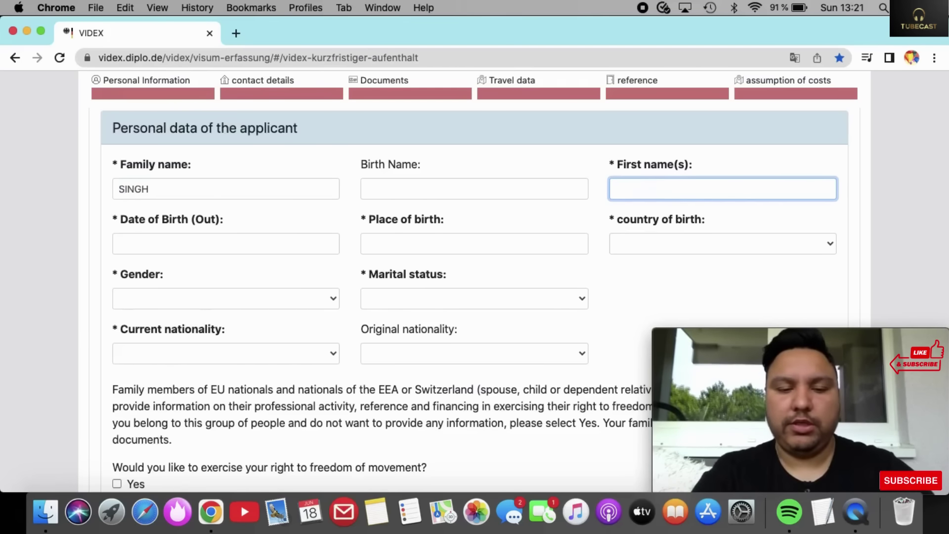
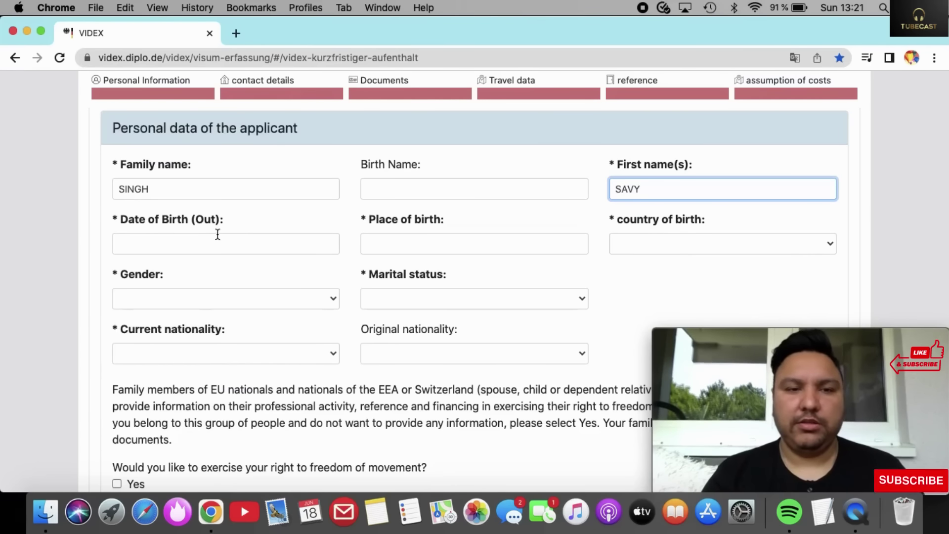
pyautogui.click(226, 244)
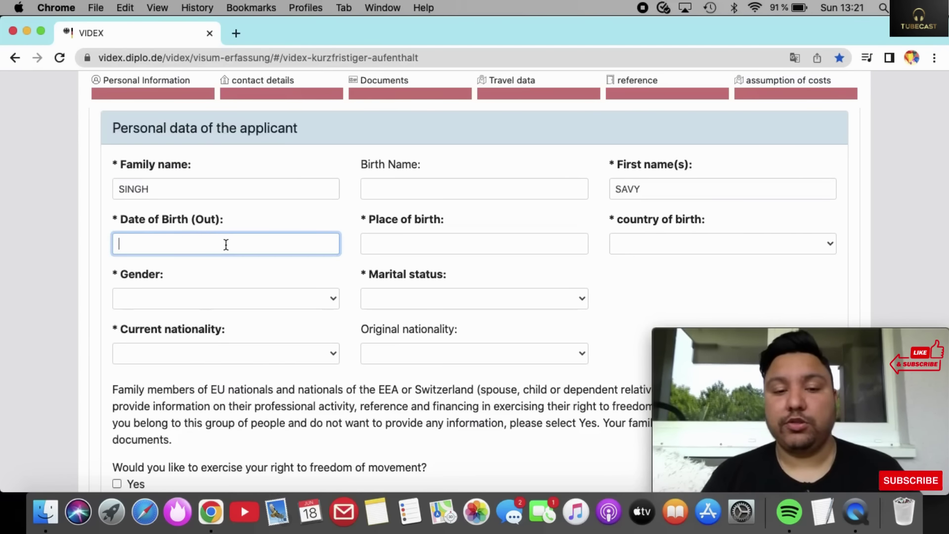
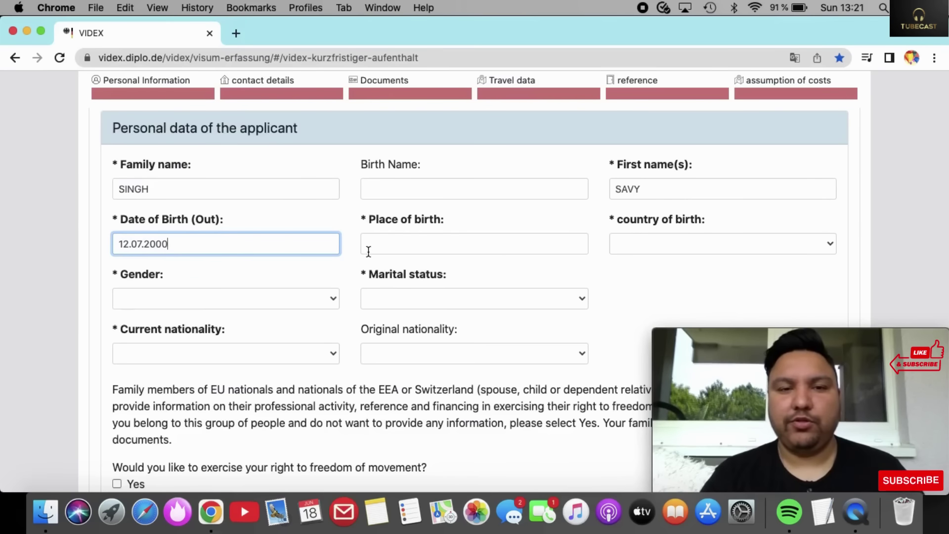
pyautogui.click(370, 250)
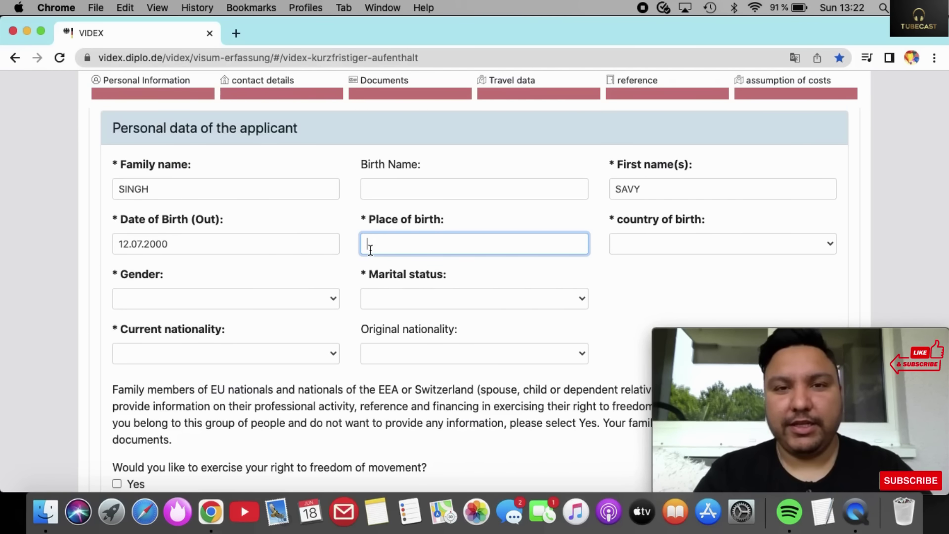
# Enter the applicant's village of birth as the place of birth, fixing the typos.
pyautogui.write('JALAM')
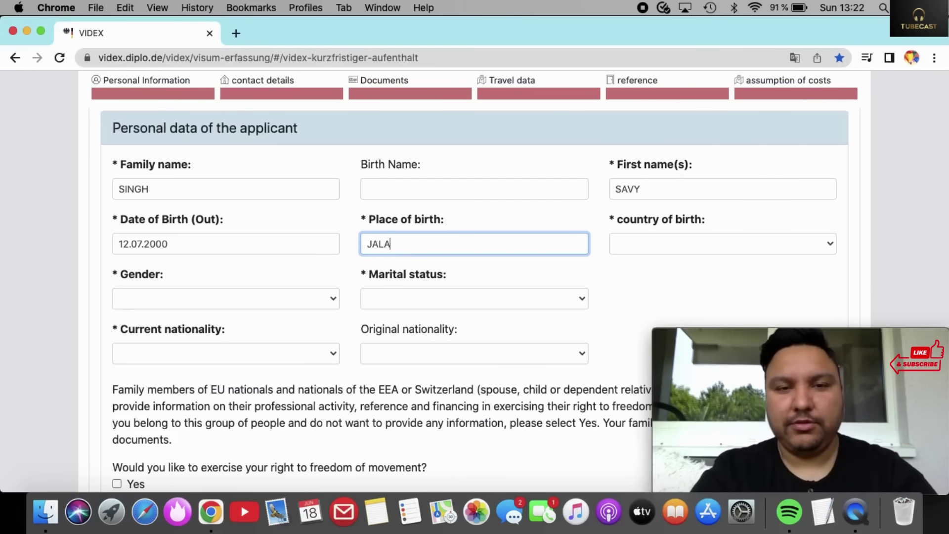
pyautogui.press('BackSpace')
pyautogui.press('BackSpace')
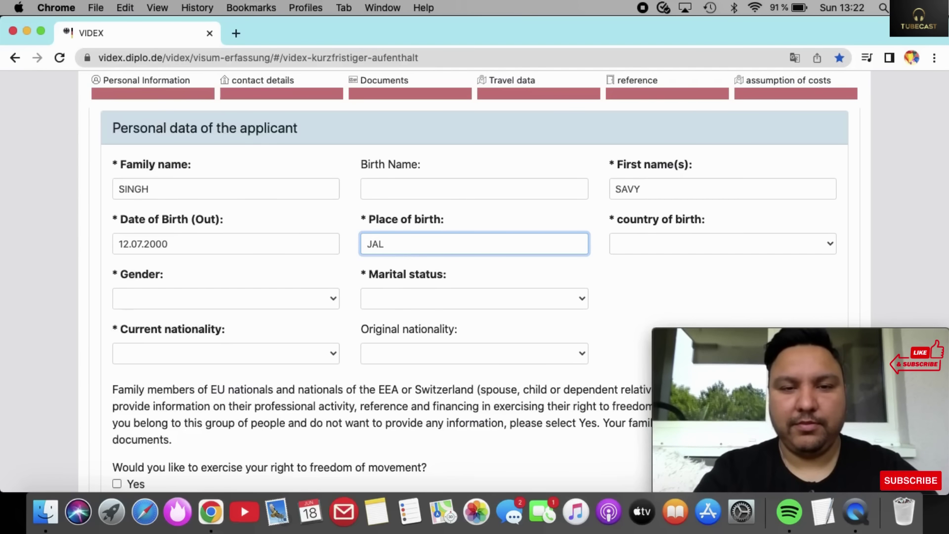
pyautogui.press('BackSpace')
pyautogui.press('BackSpace')
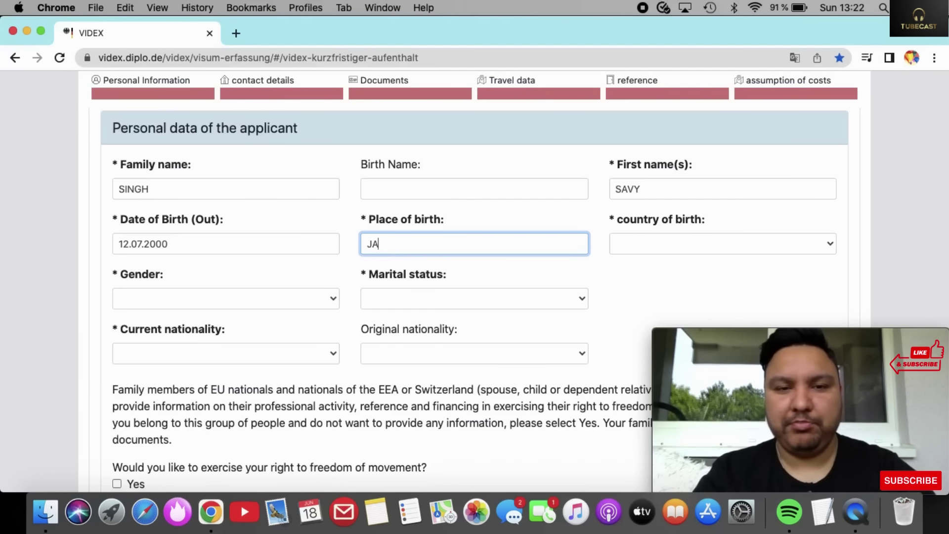
pyautogui.press('BackSpace')
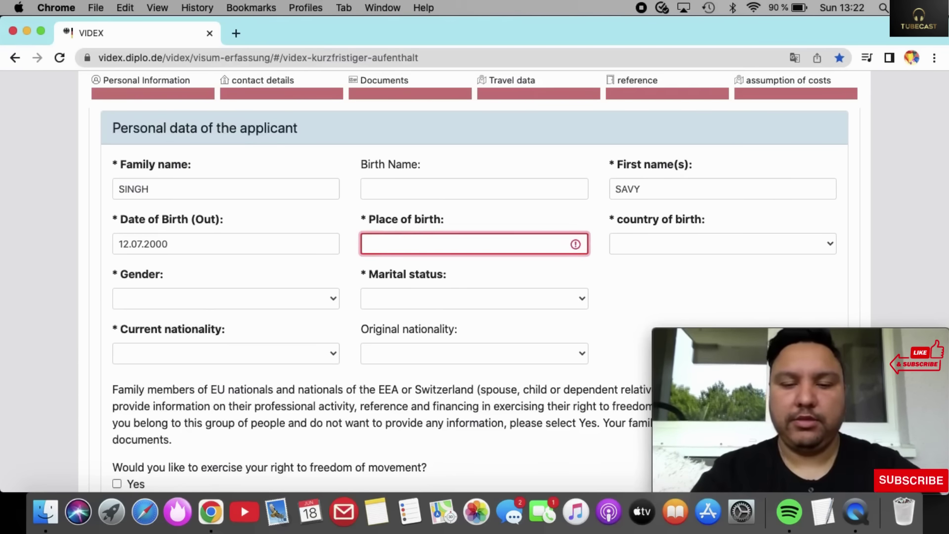
pyautogui.write('VILL')
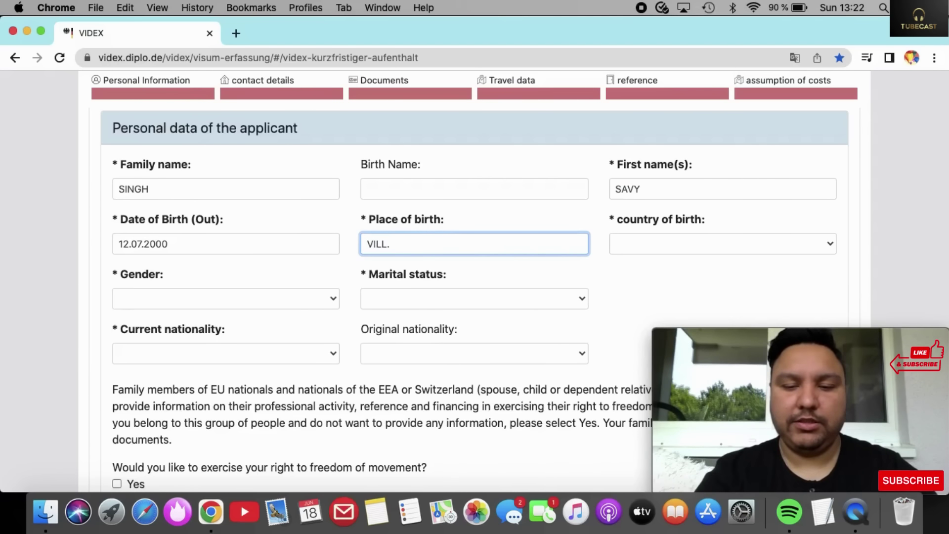
pyautogui.write('. TAGG')
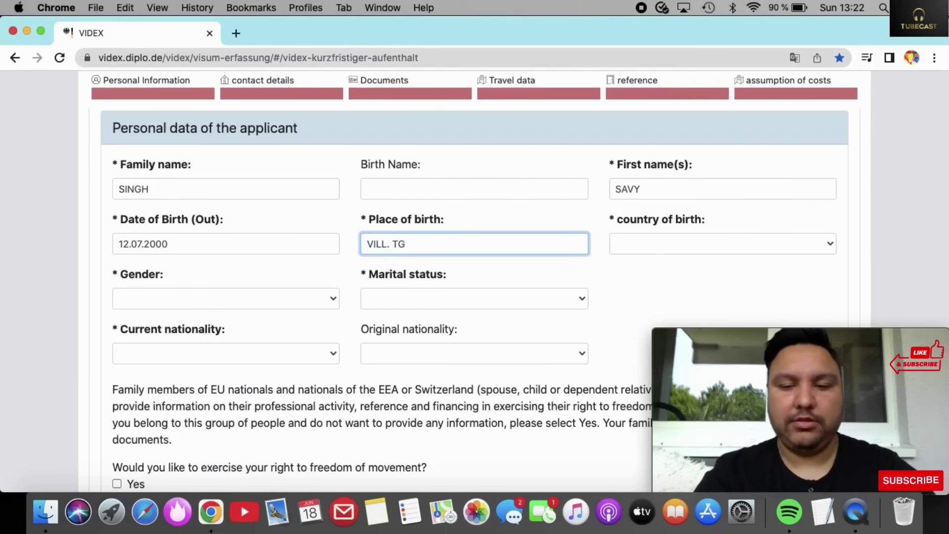
pyautogui.write('ARKALAM')
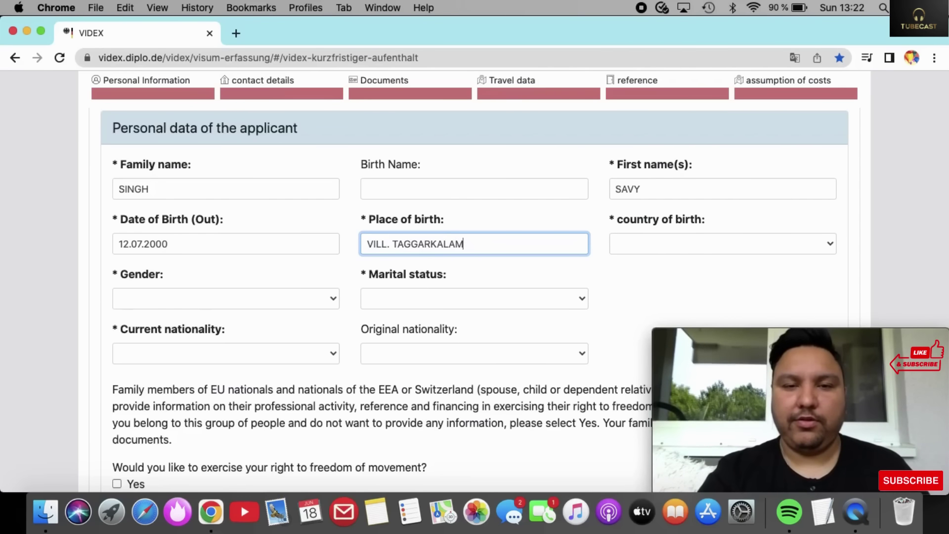
pyautogui.press('BackSpace')
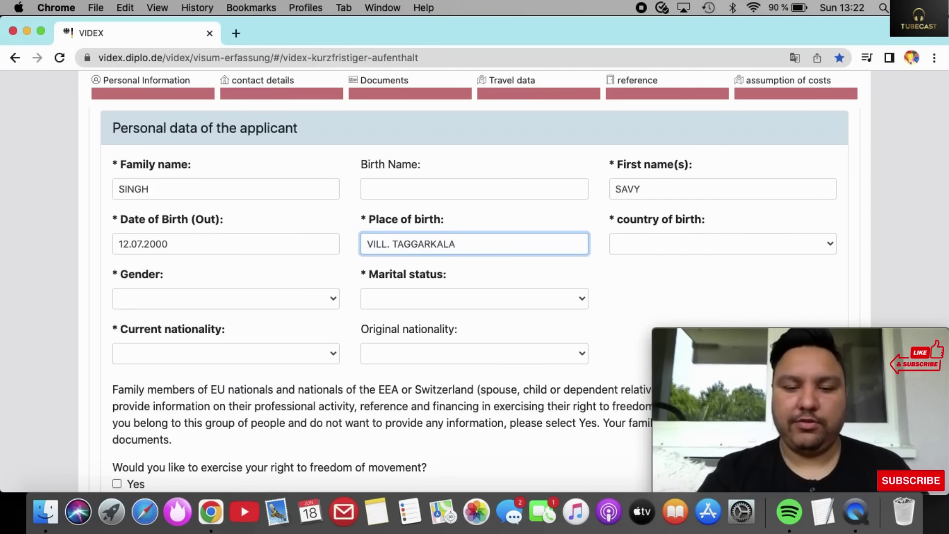
pyautogui.write('N')
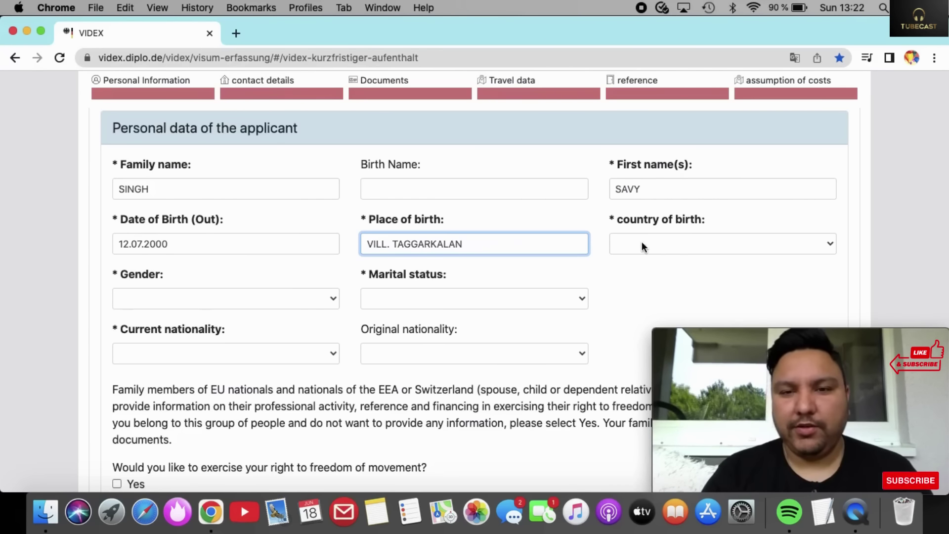
# Set the country of birth to Indien.
pyautogui.click(643, 246)
pyautogui.press('i')
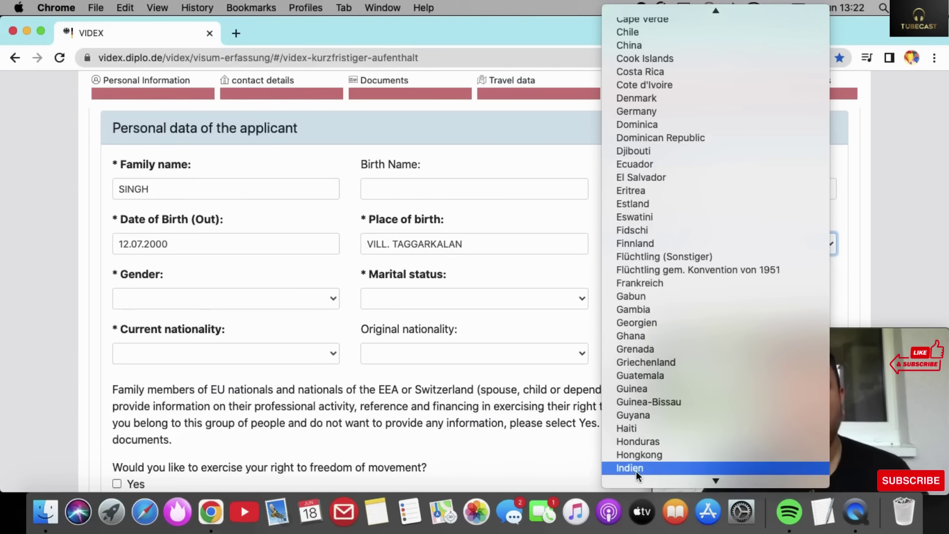
pyautogui.click(638, 469)
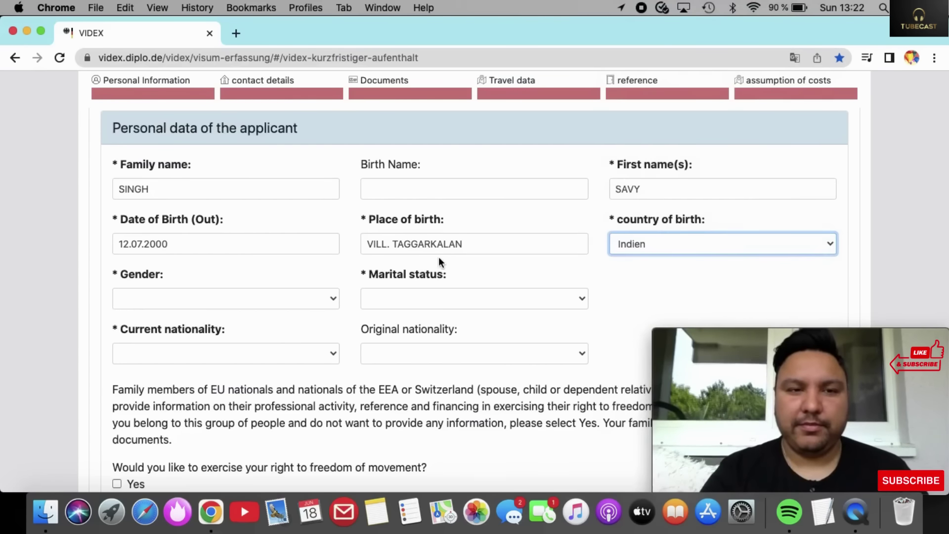
pyautogui.scroll(2, 439, 260)
pyautogui.scroll(-2, 439, 260)
pyautogui.scroll(2, 439, 260)
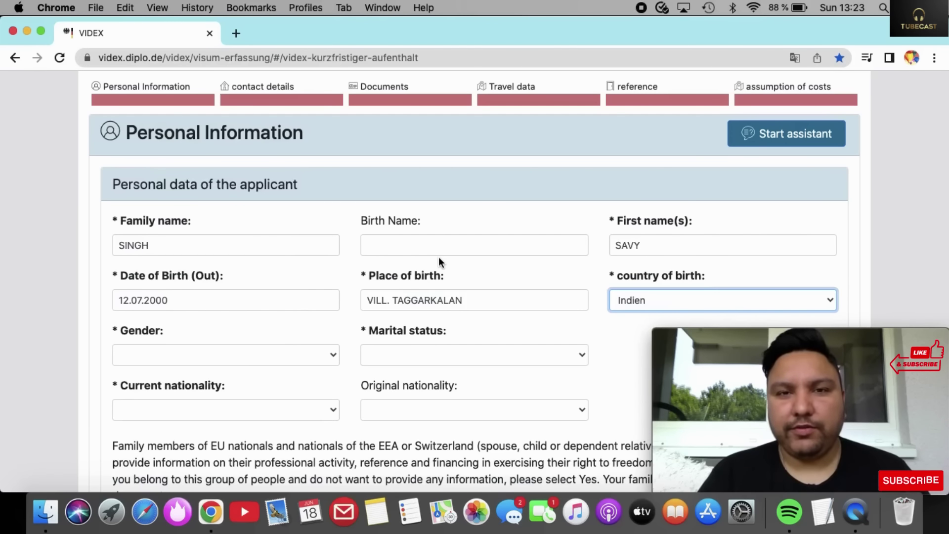
# Set the marital status to Married.
pyautogui.scroll(-3, 438, 256)
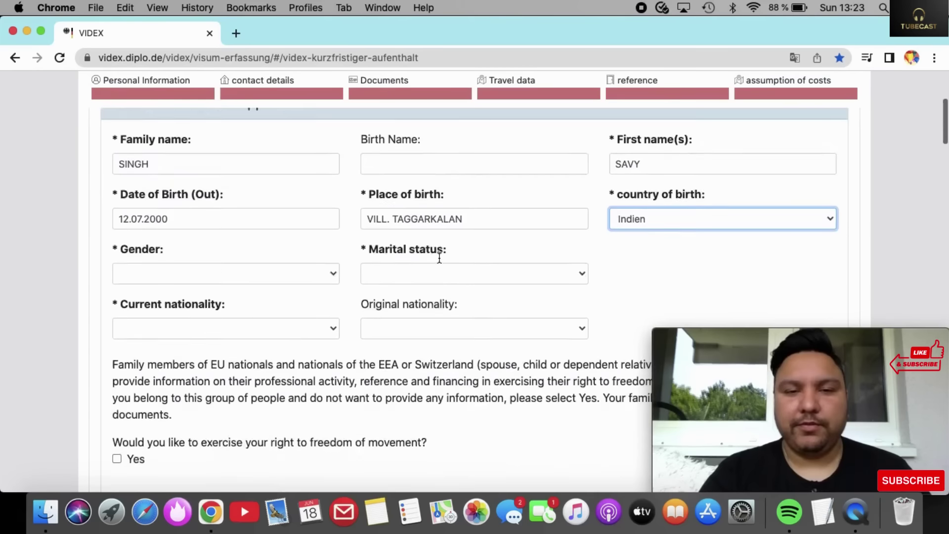
pyautogui.click(481, 239)
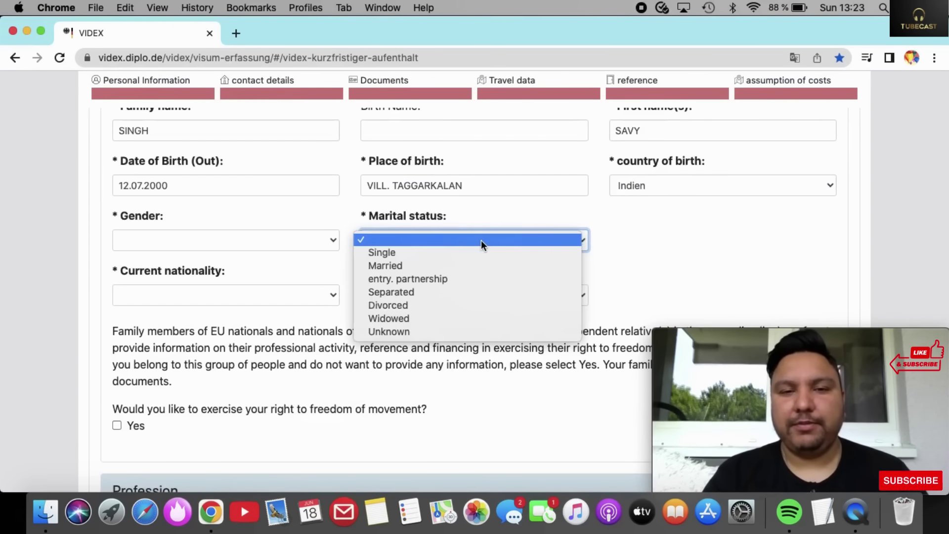
pyautogui.click(420, 249)
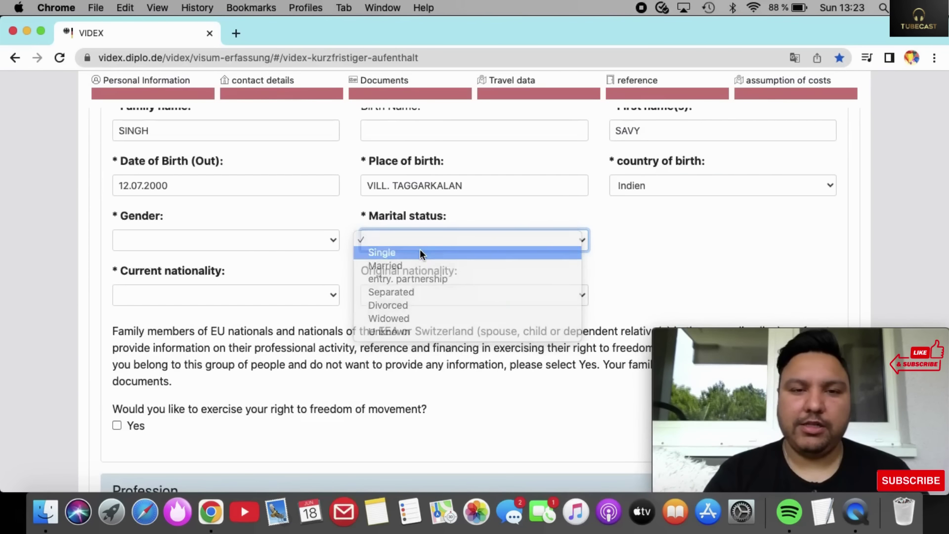
pyautogui.click(419, 241)
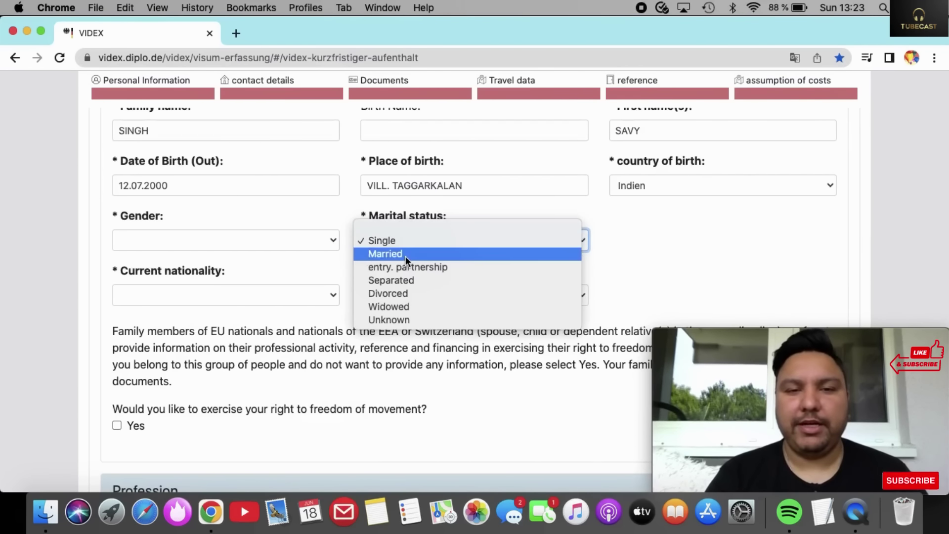
pyautogui.click(405, 256)
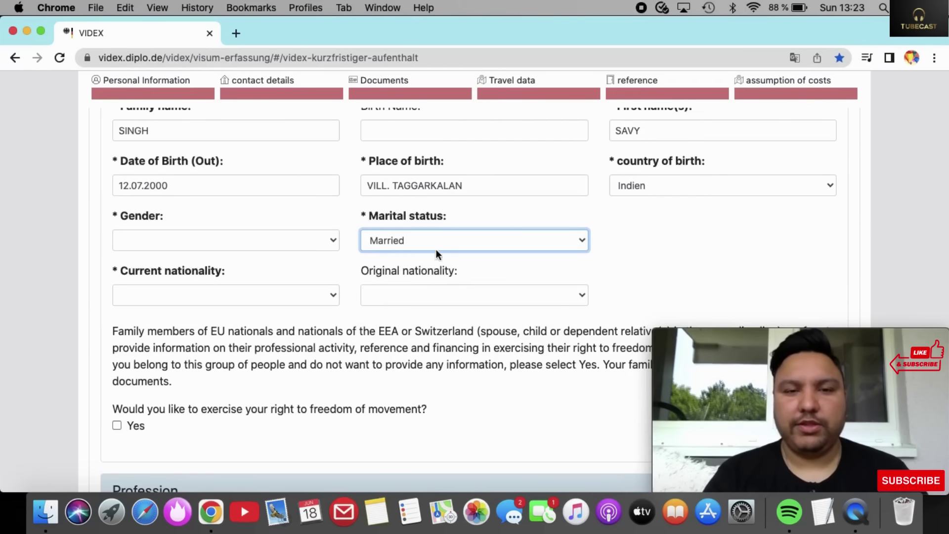
pyautogui.click(429, 233)
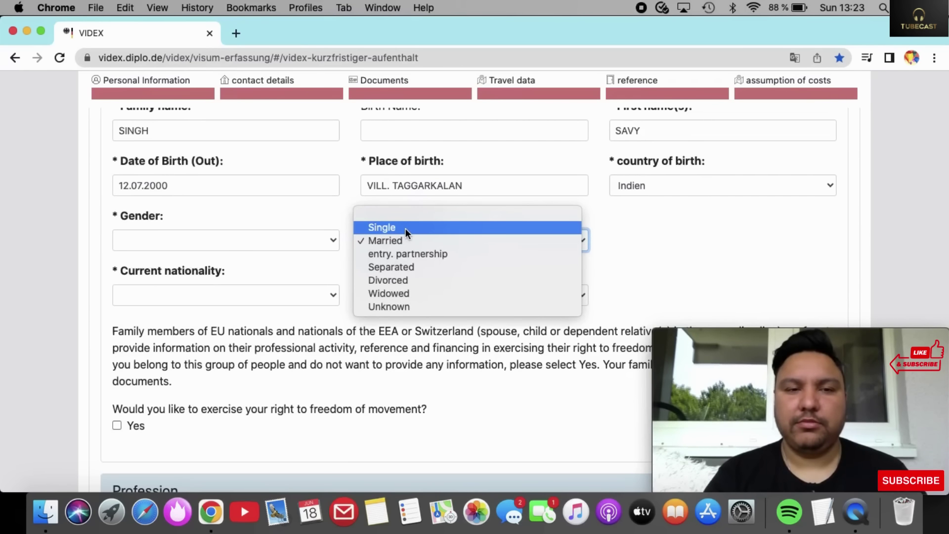
pyautogui.click(289, 238)
# Set gender to masculine and current nationality to Indien.
pyautogui.click(288, 238)
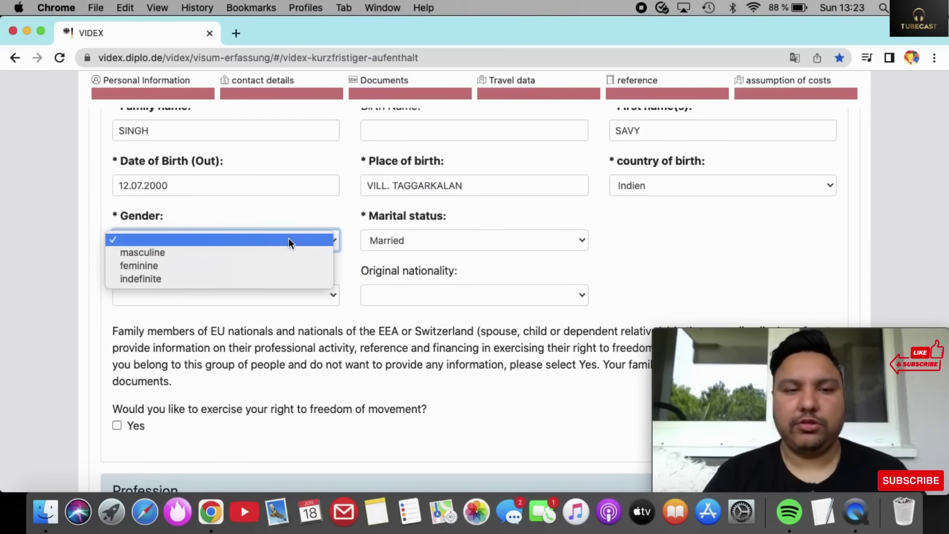
pyautogui.click(235, 253)
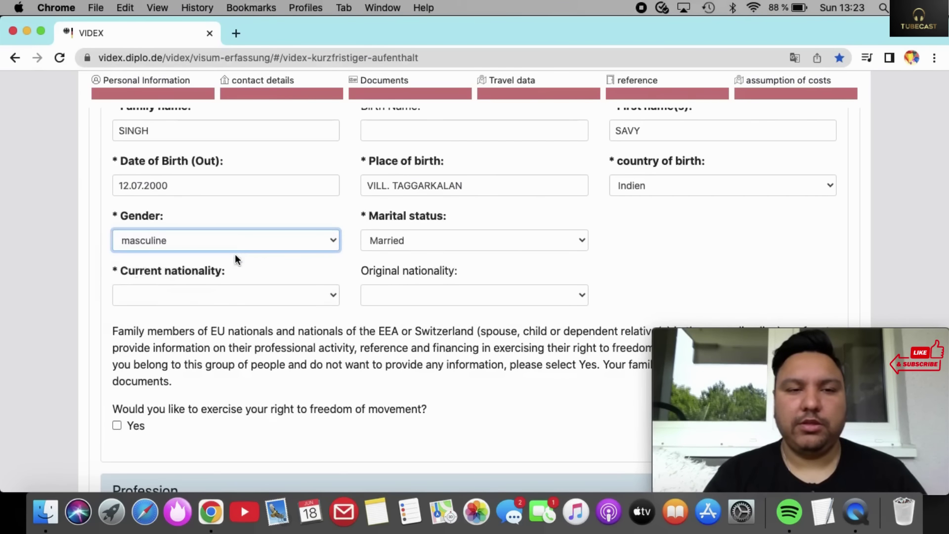
pyautogui.click(304, 296)
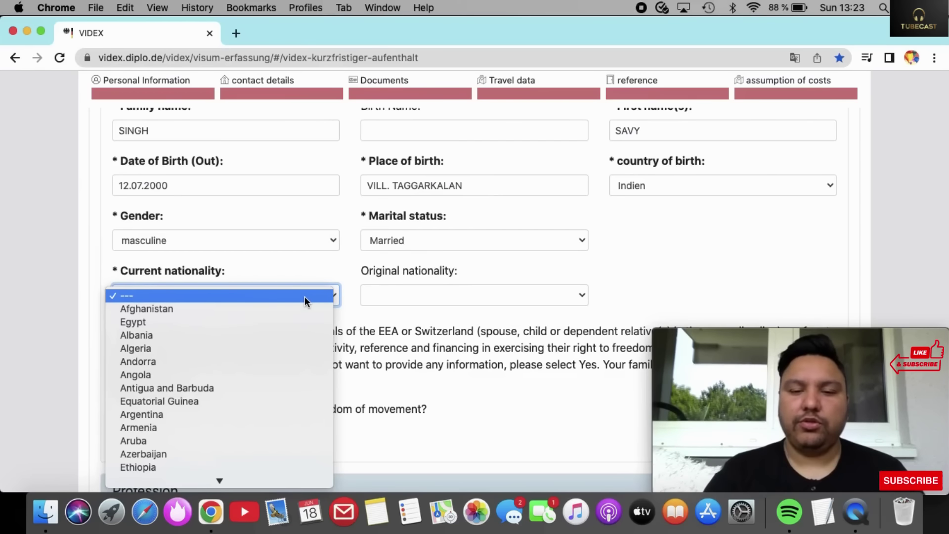
pyautogui.press('i')
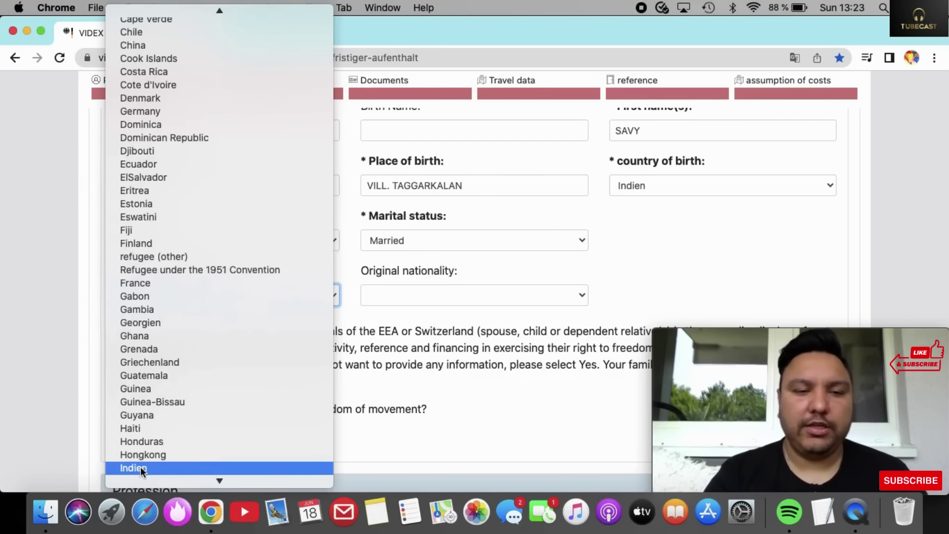
pyautogui.click(141, 467)
pyautogui.scroll(-3, 408, 342)
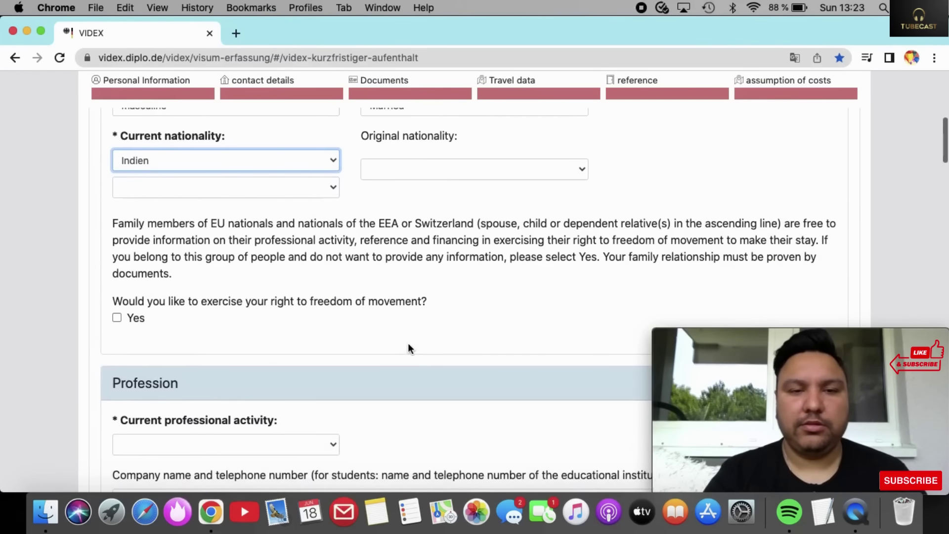
pyautogui.scroll(-2, 408, 344)
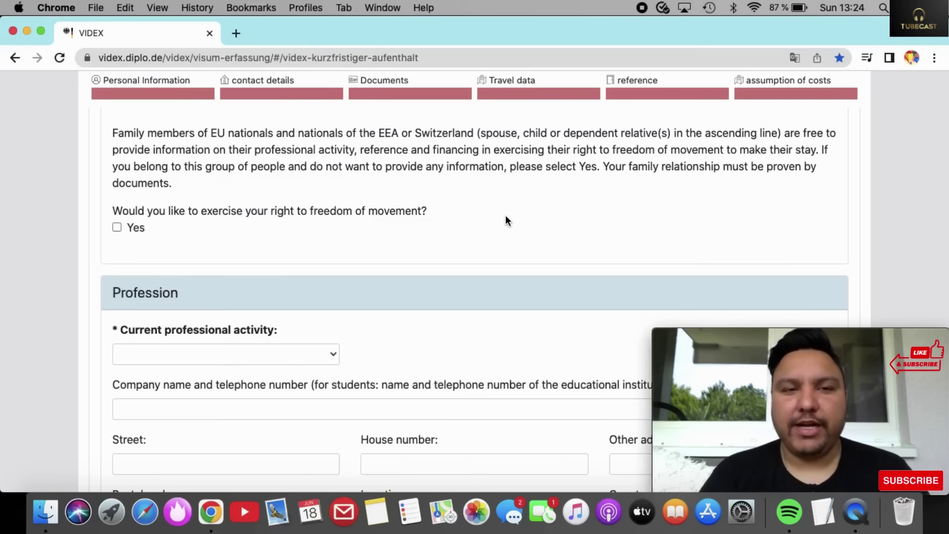
# Choose Unemployed as the current professional activity.
pyautogui.scroll(-5, 505, 216)
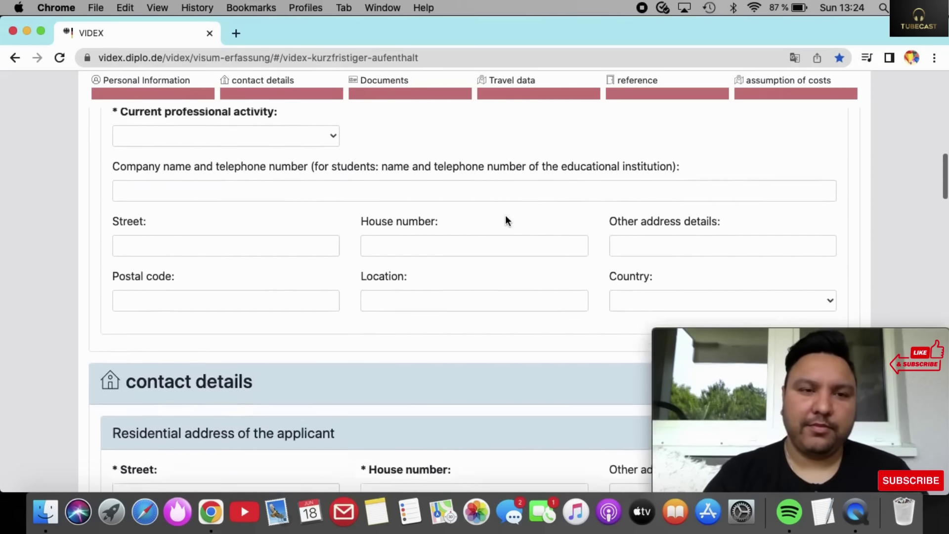
pyautogui.scroll(2, 505, 218)
pyautogui.click(331, 175)
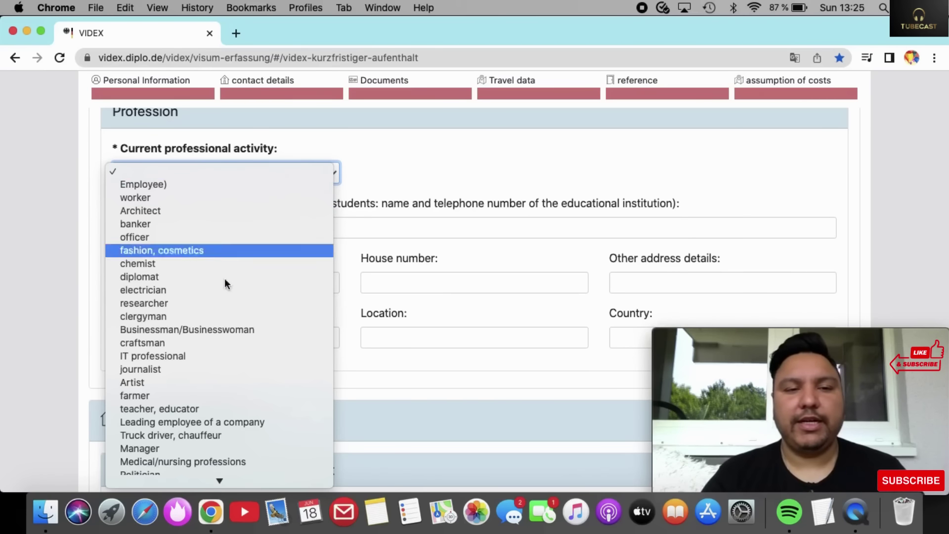
pyautogui.scroll(-5, 204, 306)
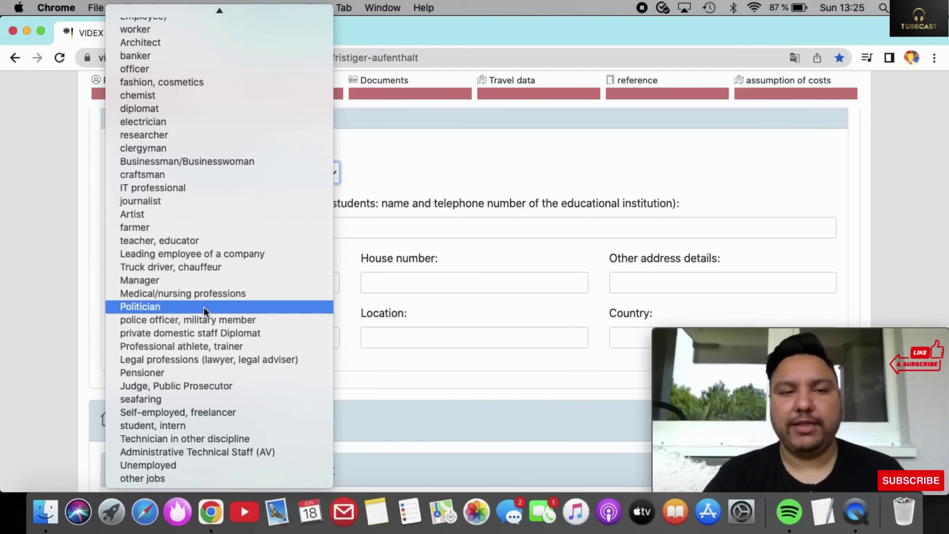
pyautogui.click(182, 465)
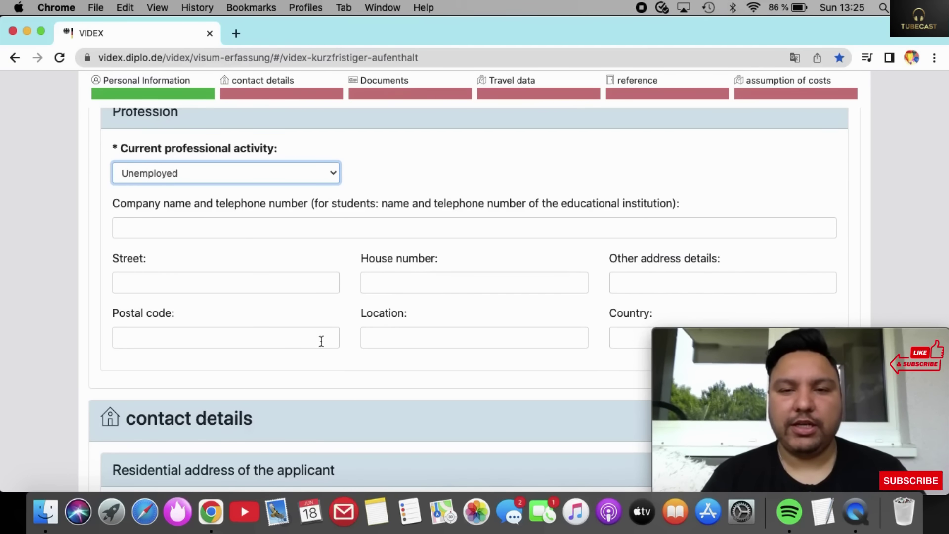
pyautogui.scroll(-2, 345, 344)
pyautogui.scroll(-1, 345, 349)
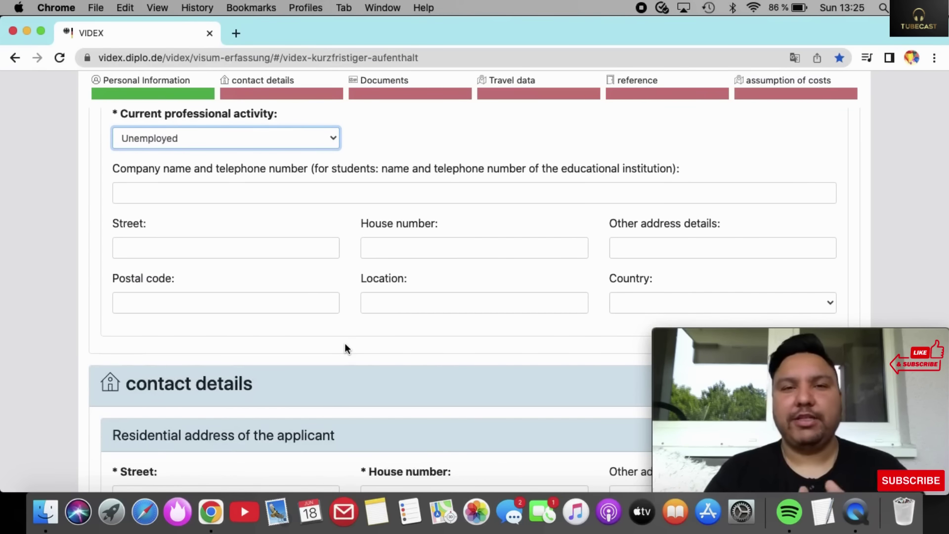
# Enter the applicant's residential street and house number.
pyautogui.scroll(-7, 345, 344)
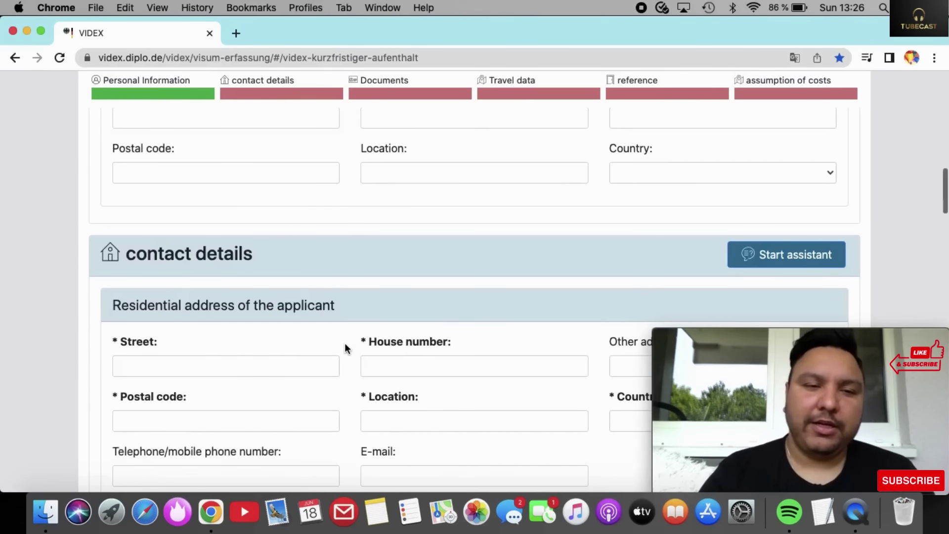
pyautogui.scroll(1, 346, 344)
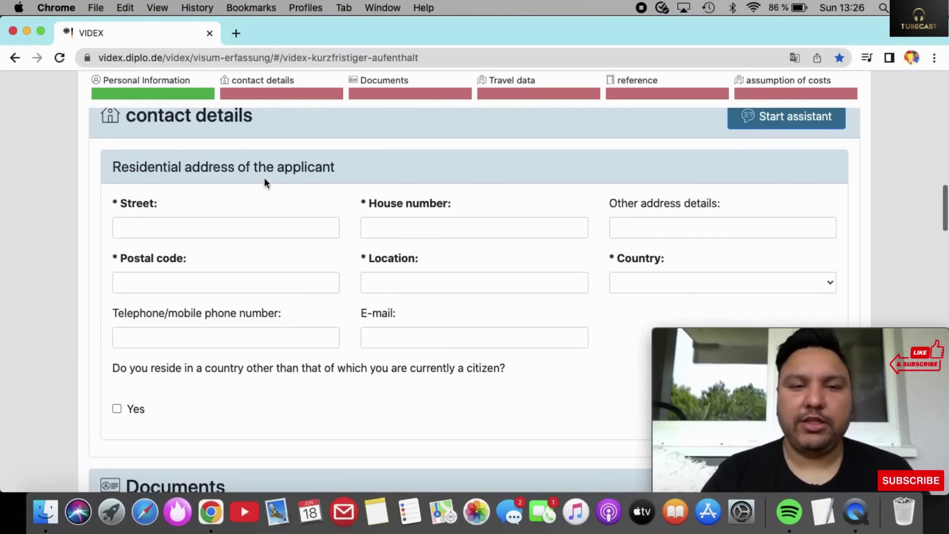
pyautogui.click(276, 231)
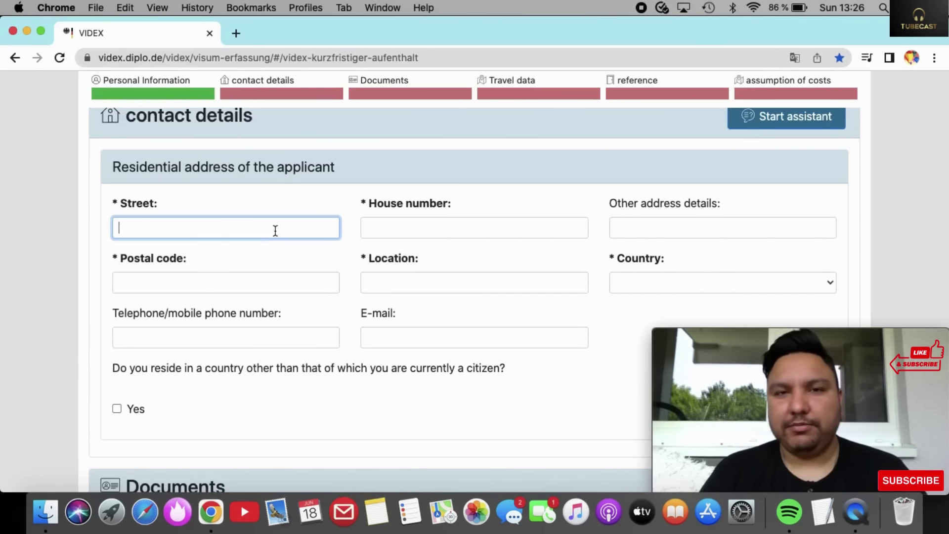
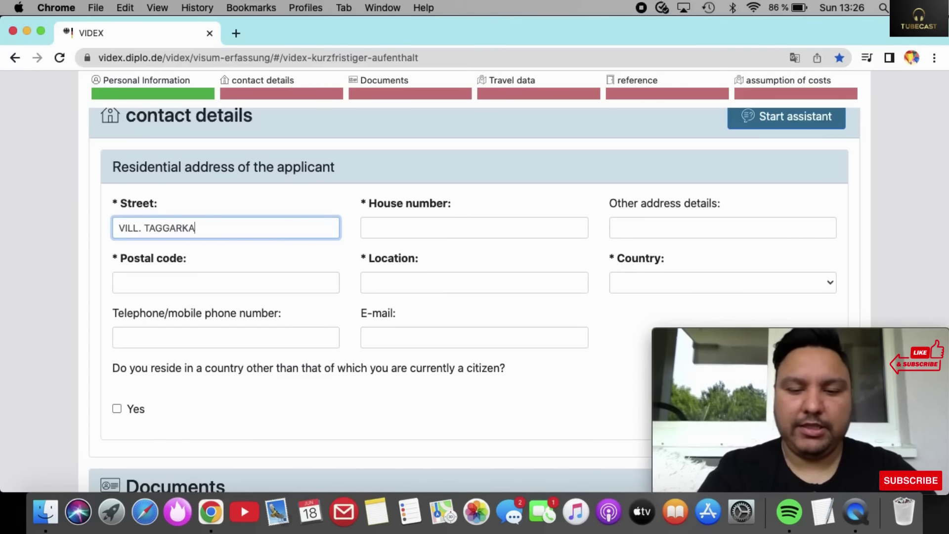
pyautogui.press('Tab')
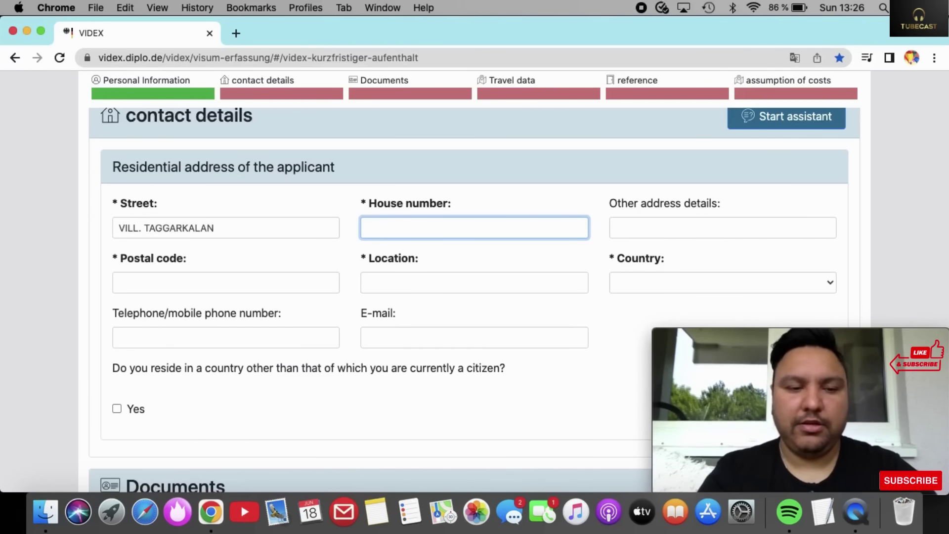
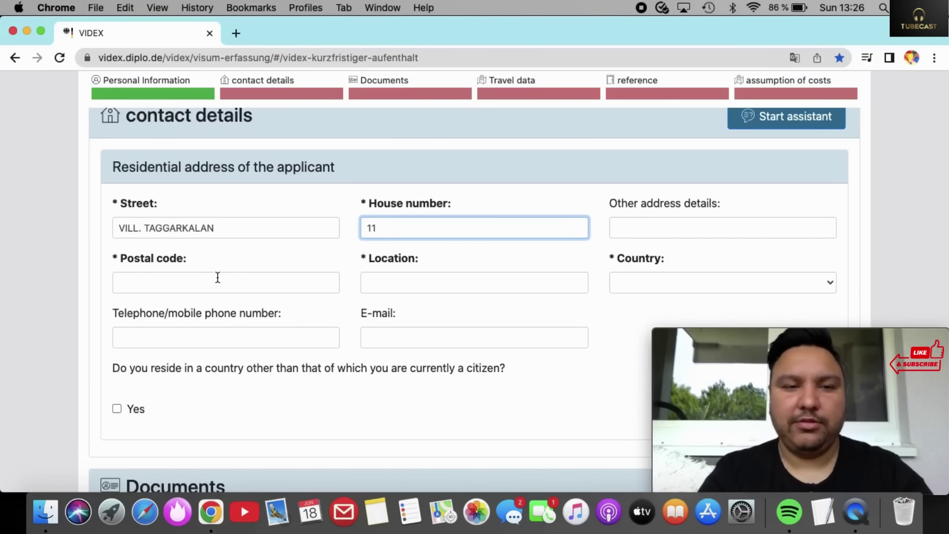
# Enter the postal code and town, and set the address country to Indien.
pyautogui.click(217, 282)
pyautogui.write('1')
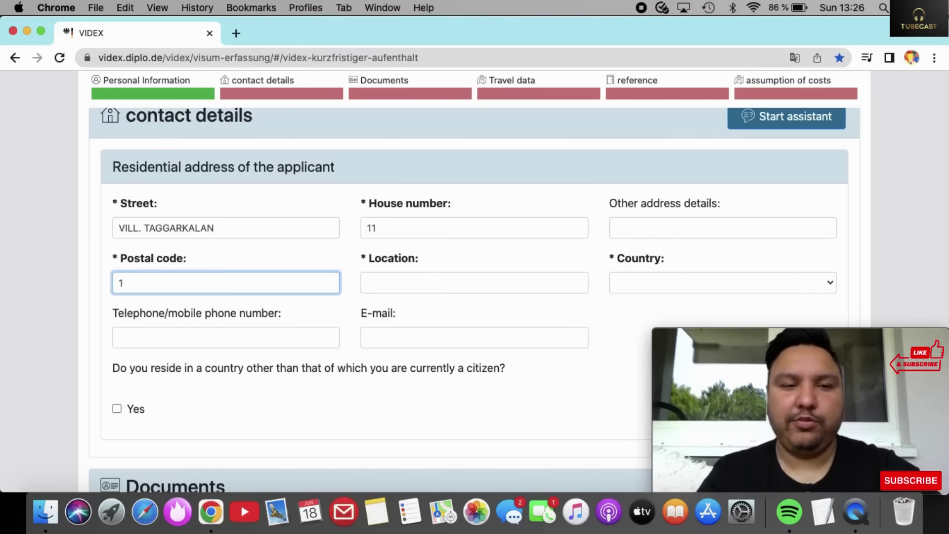
pyautogui.write('44')
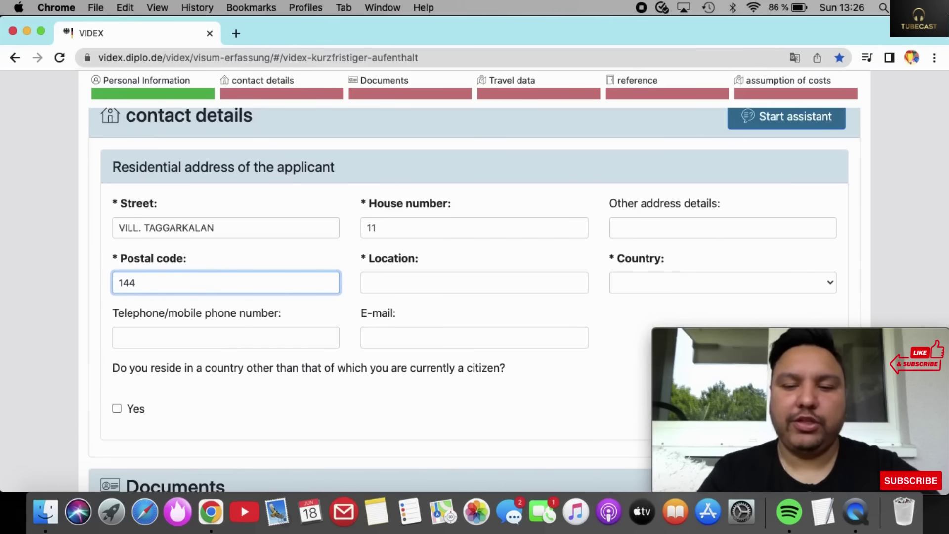
pyautogui.write('003')
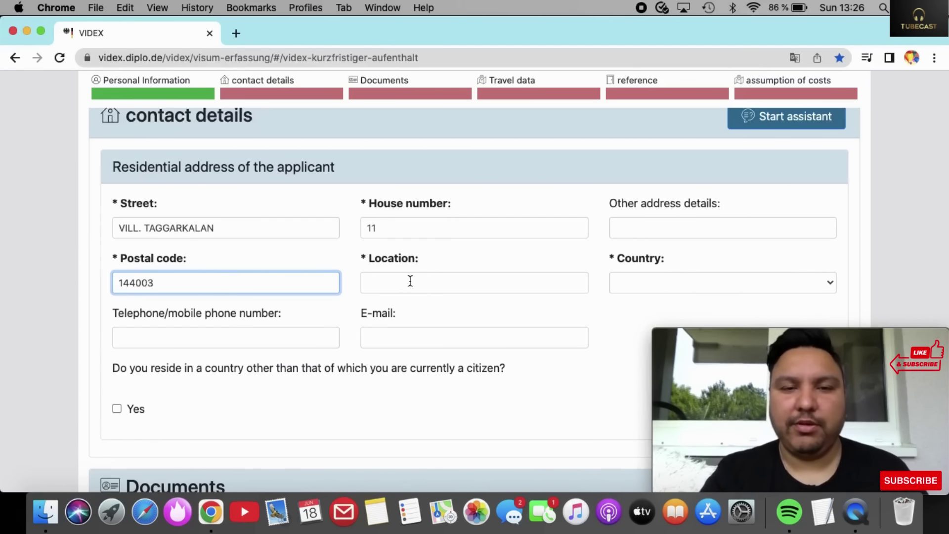
pyautogui.click(410, 281)
pyautogui.write('J')
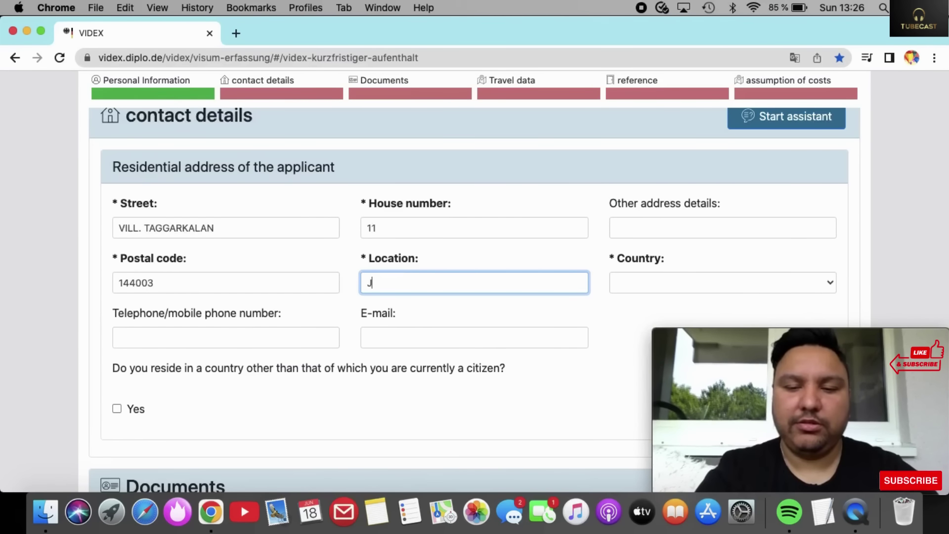
pyautogui.write('ALANDHAR')
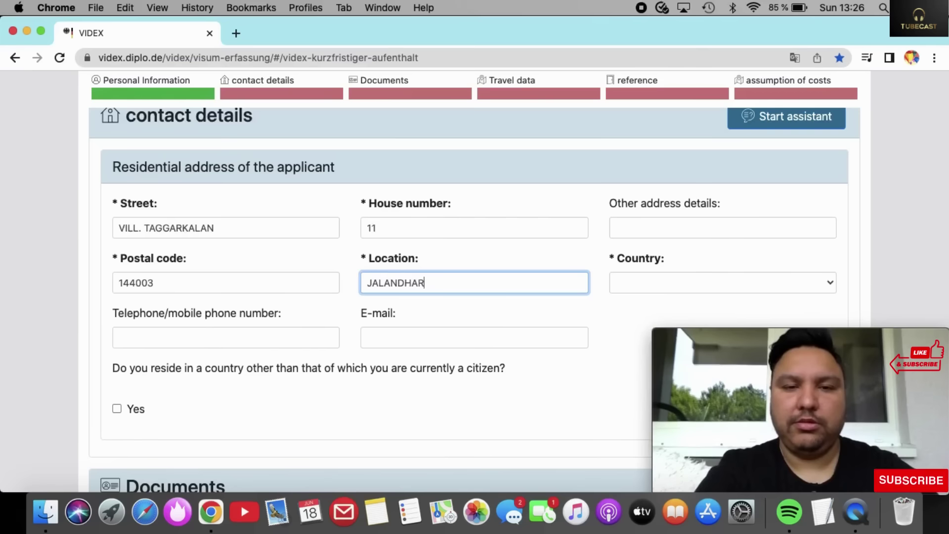
pyautogui.click(733, 281)
pyautogui.press('i')
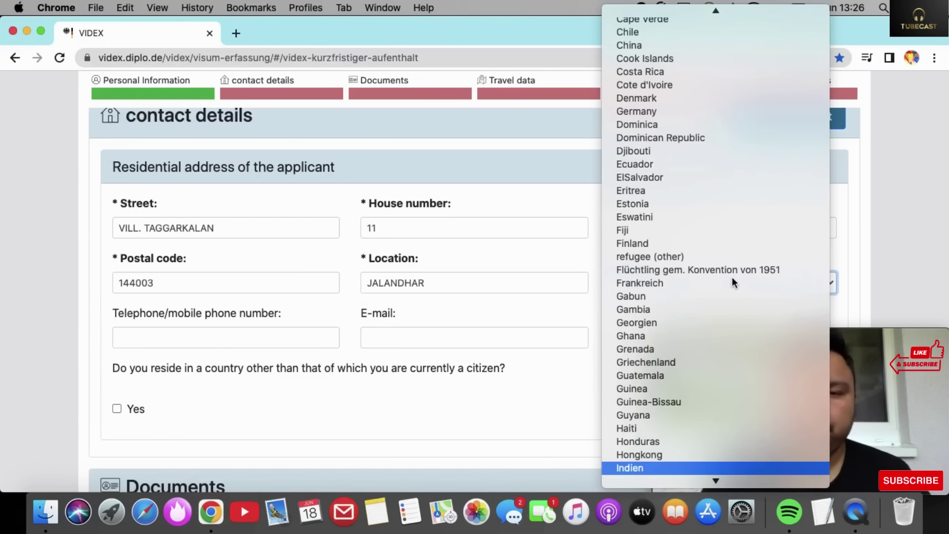
pyautogui.click(656, 467)
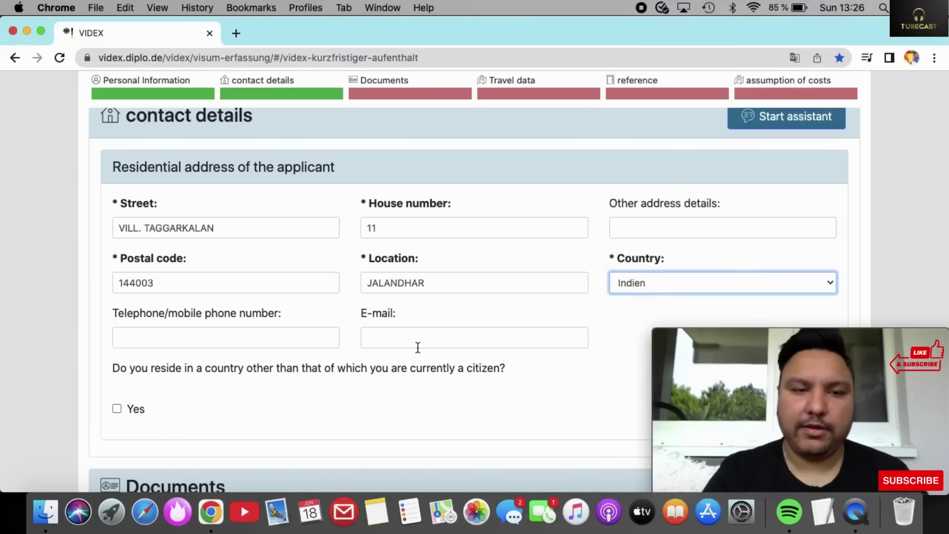
pyautogui.scroll(-3, 418, 348)
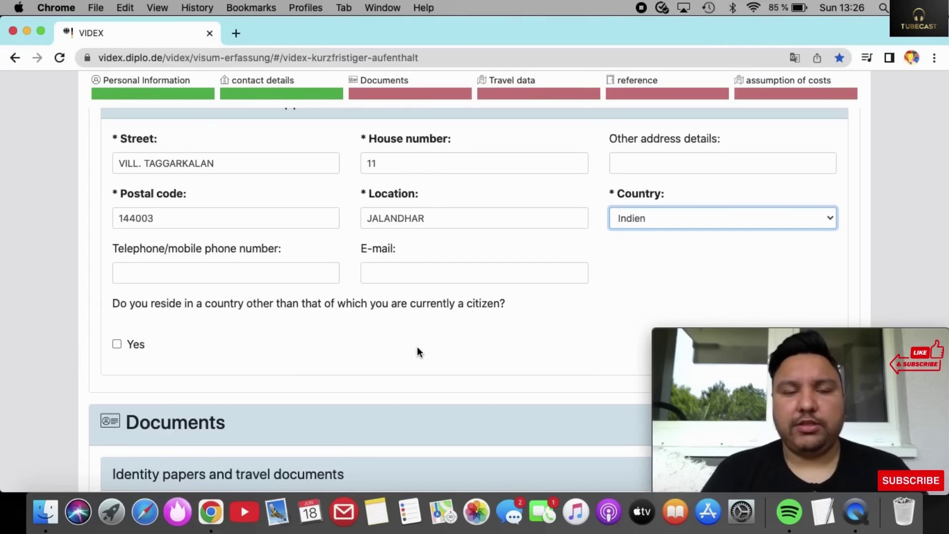
pyautogui.click(269, 276)
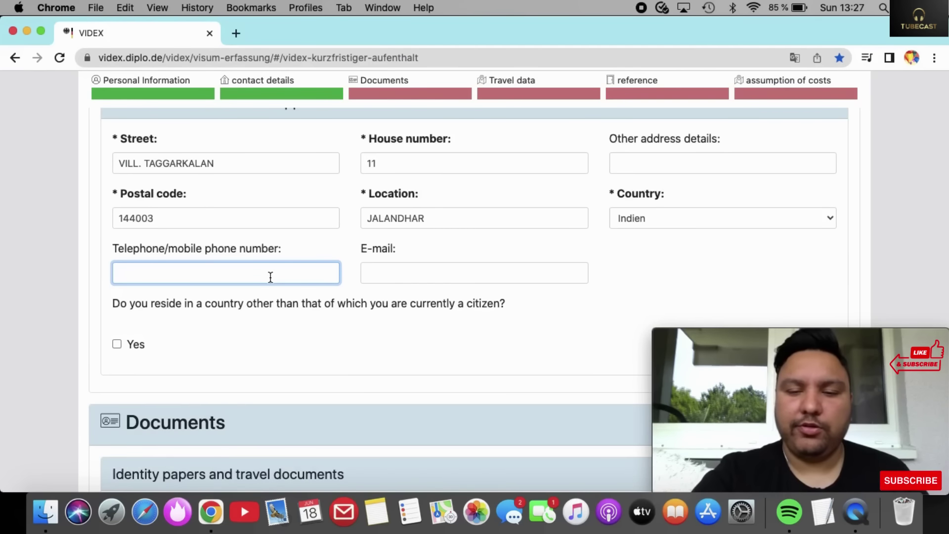
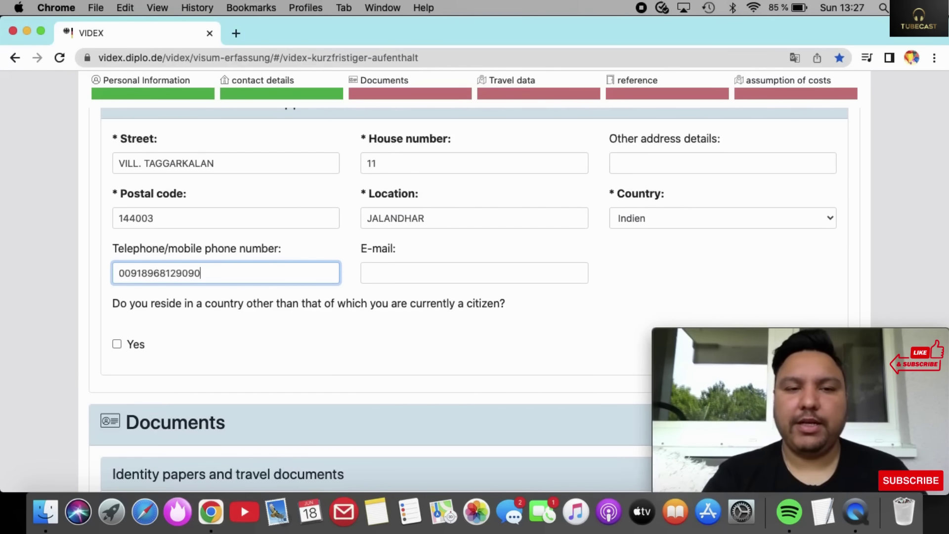
# Enter the applicant's telephone number and e-mail address.
pyautogui.click(444, 277)
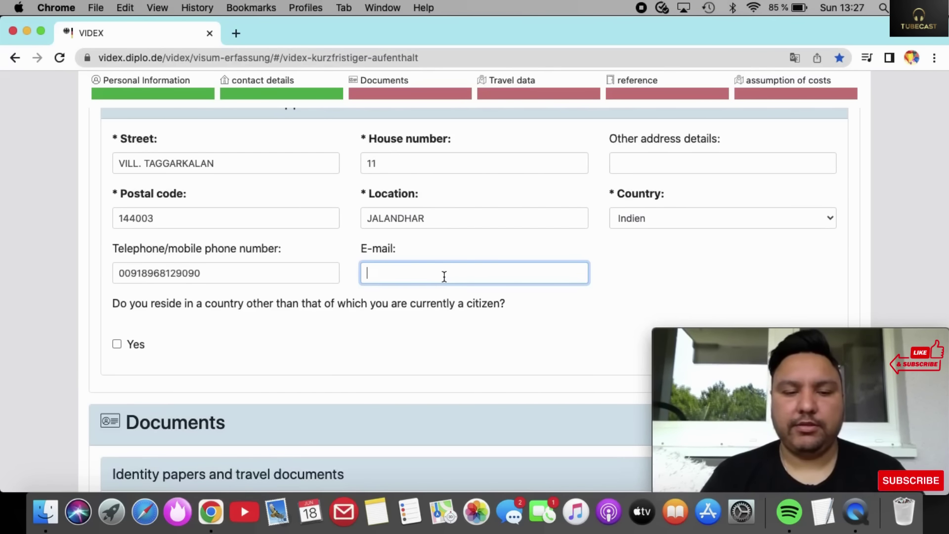
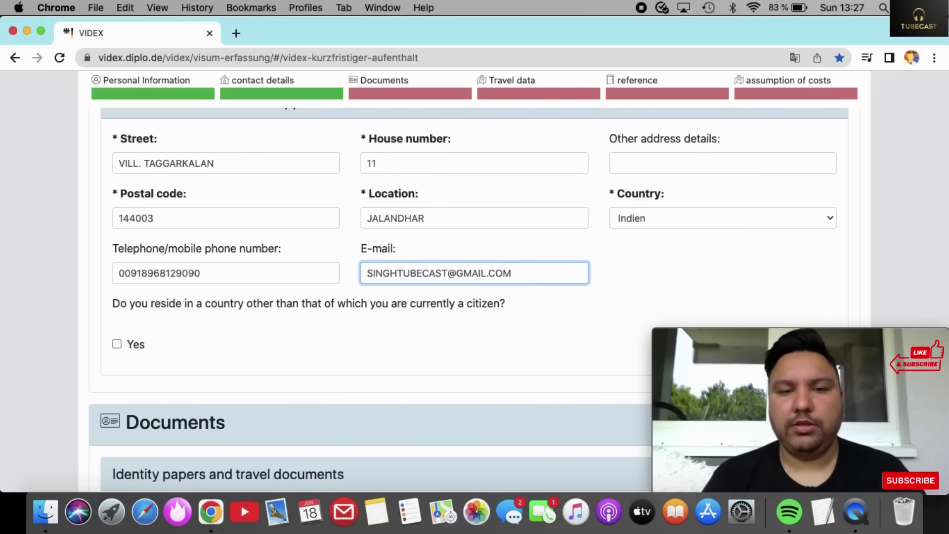
pyautogui.scroll(-7, 475, 297)
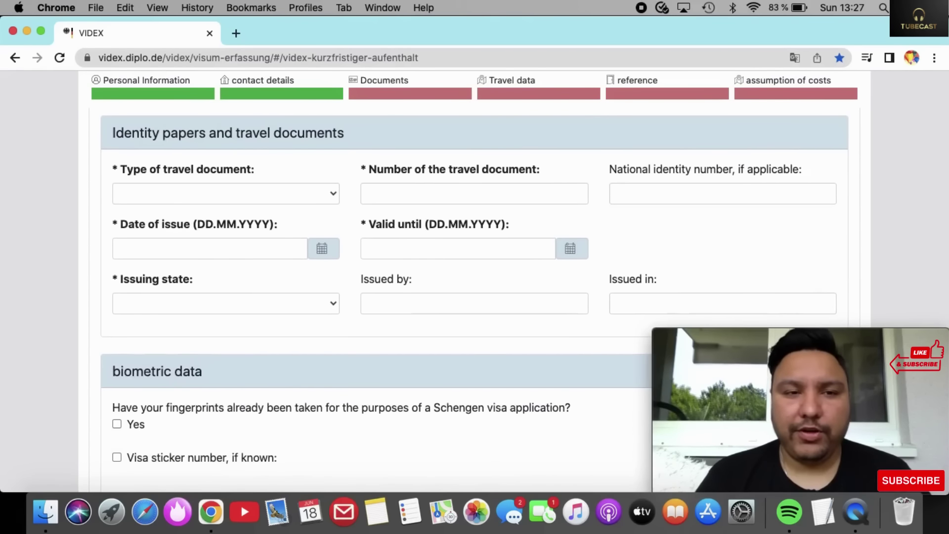
# Choose passport as the travel document type and enter the passport number.
pyautogui.scroll(2, 475, 297)
pyautogui.scroll(-2, 475, 297)
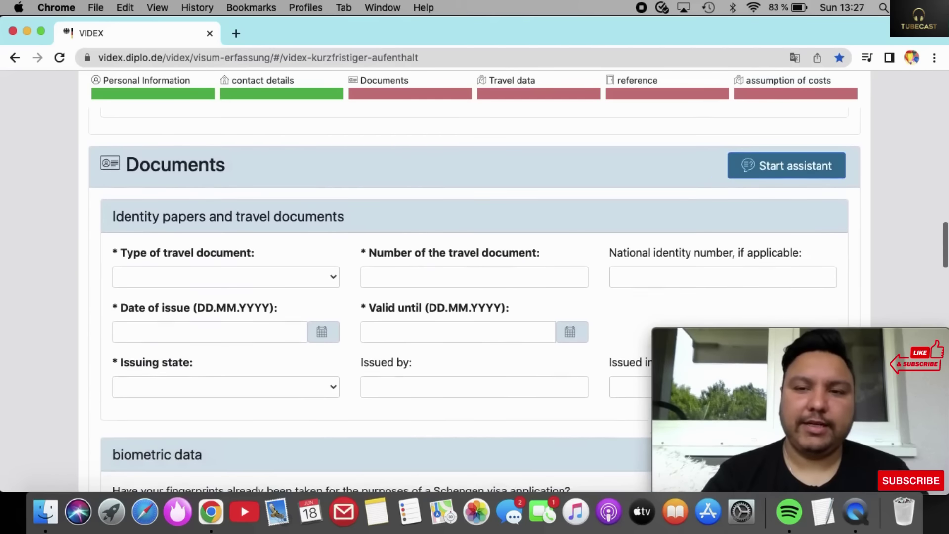
pyautogui.scroll(1, 475, 297)
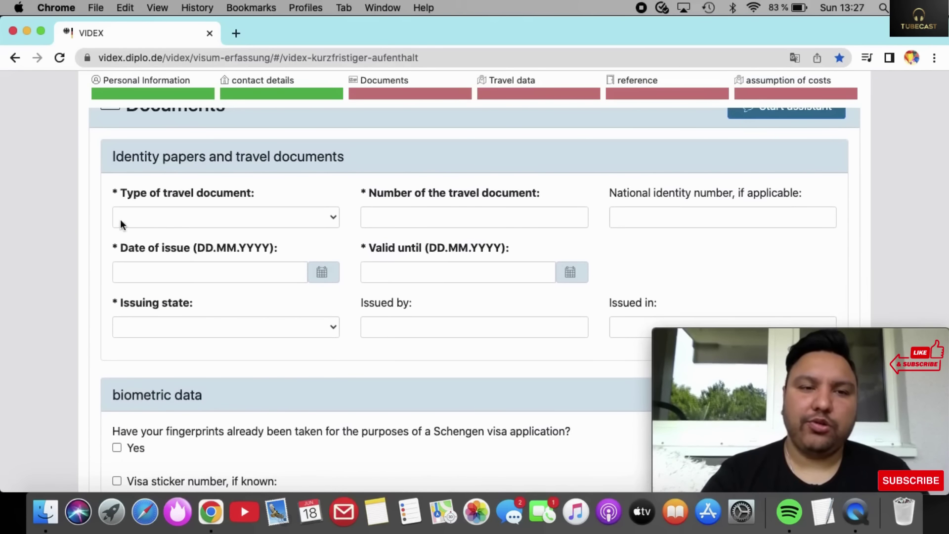
pyautogui.click(181, 216)
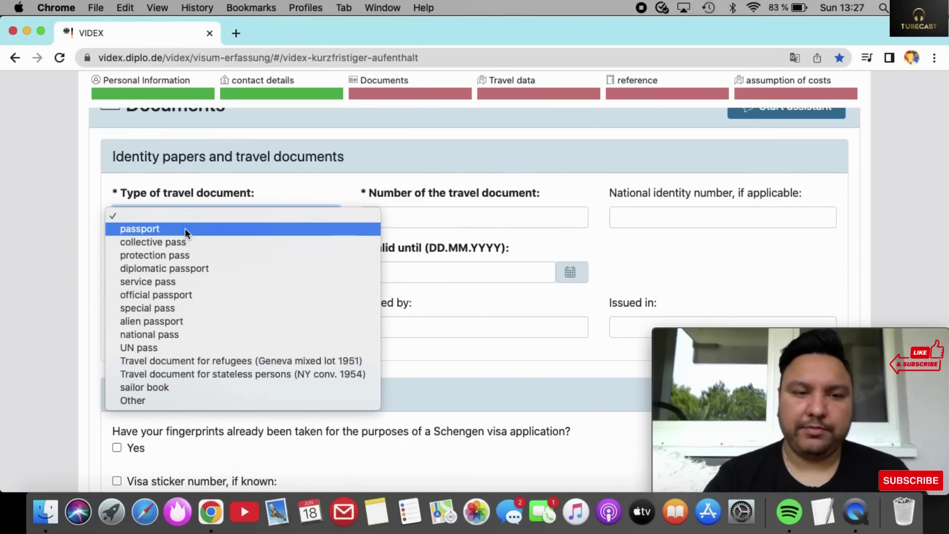
pyautogui.click(185, 229)
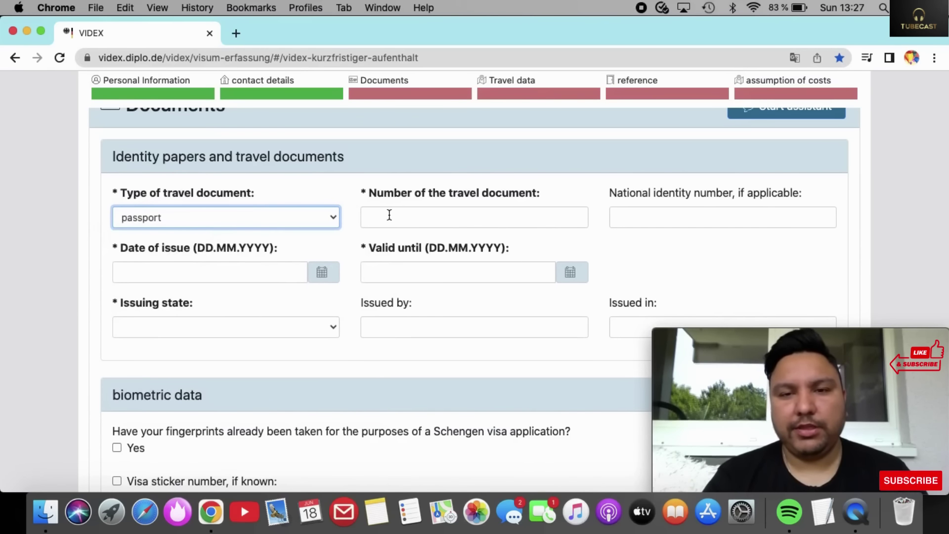
pyautogui.click(389, 215)
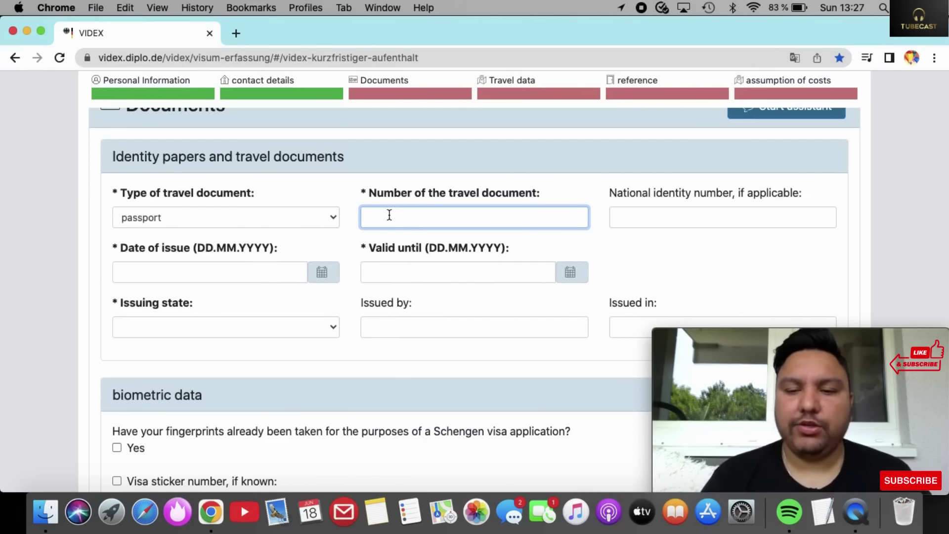
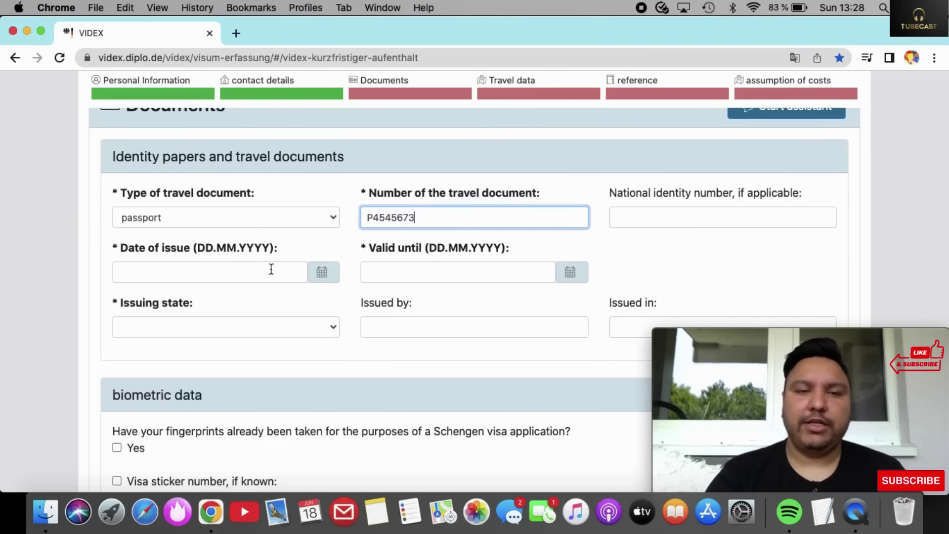
# Enter issue date 10.02.2018, expiry 09.02.2028, and issuing state Indien.
pyautogui.click(265, 272)
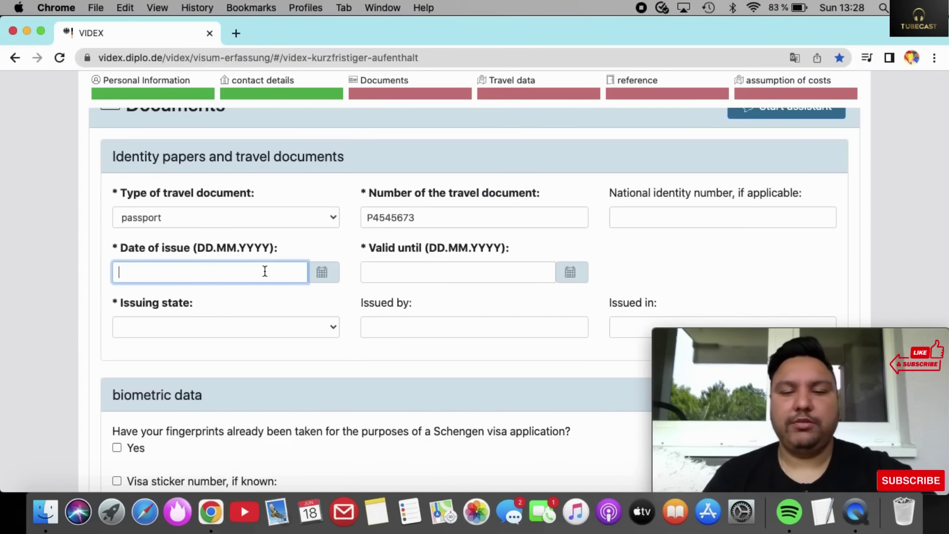
pyautogui.write('10')
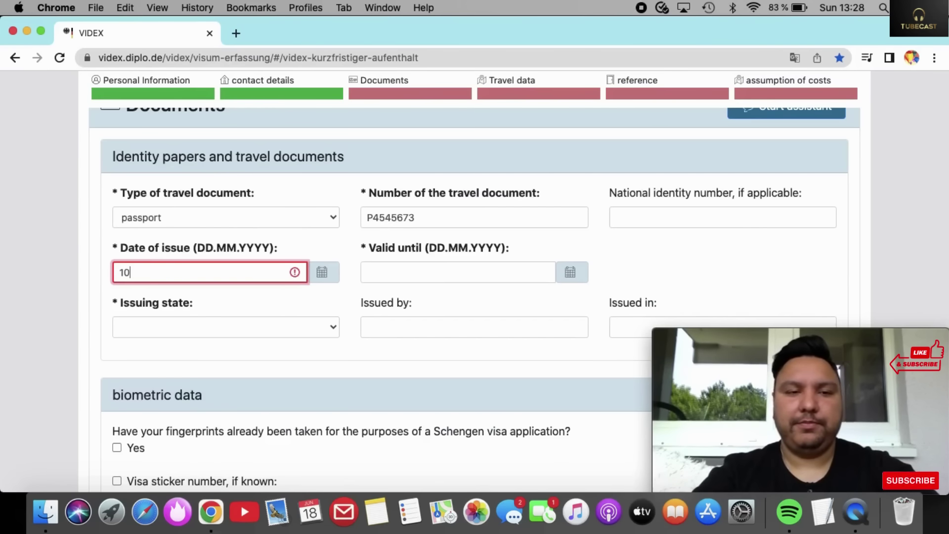
pyautogui.write('.02')
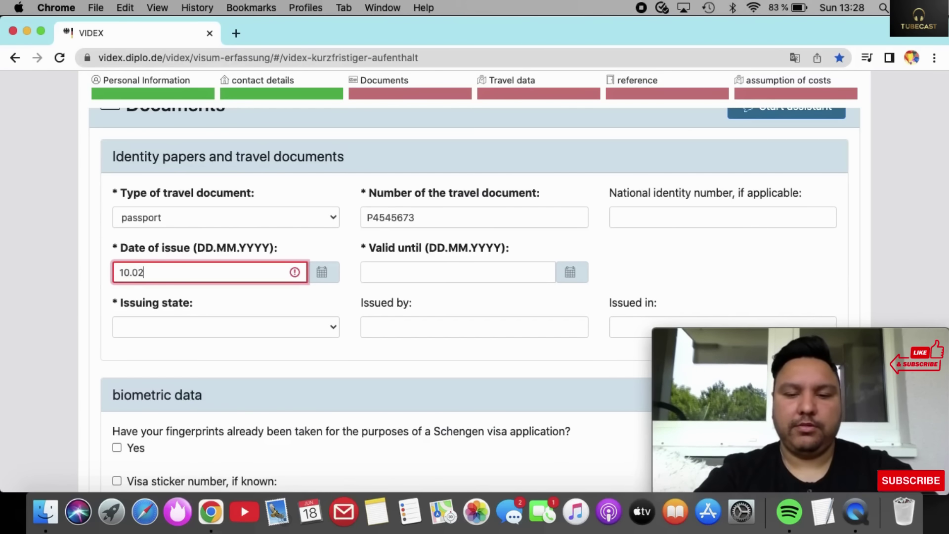
pyautogui.write('.2')
pyautogui.write('018')
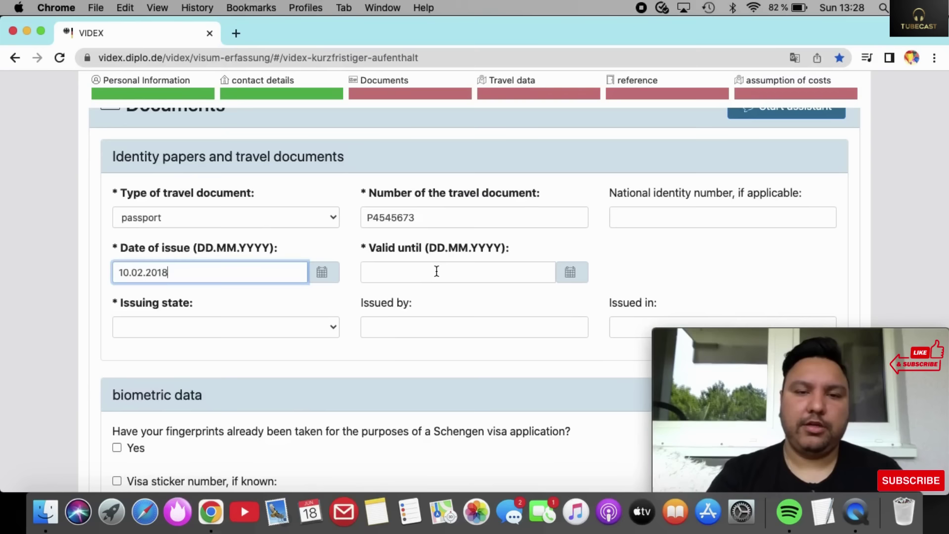
pyautogui.click(437, 271)
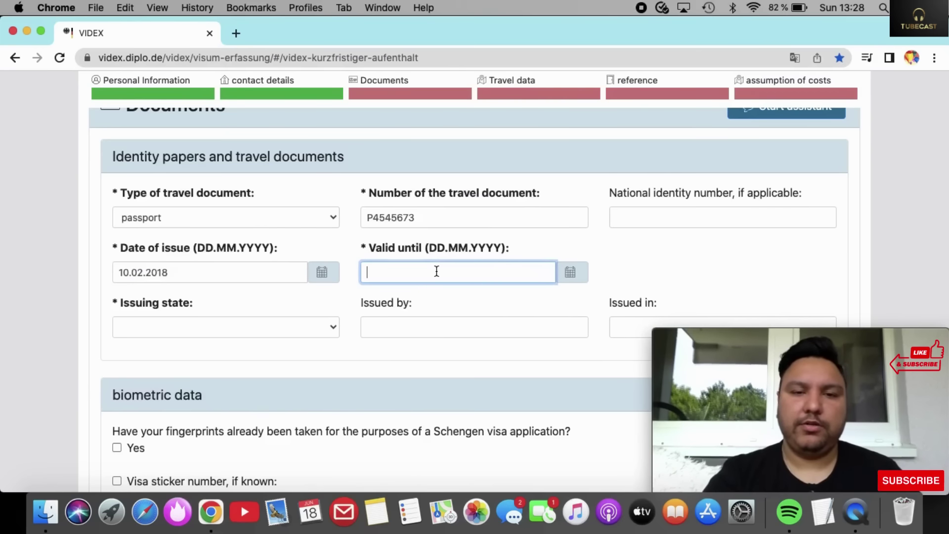
pyautogui.write('09.')
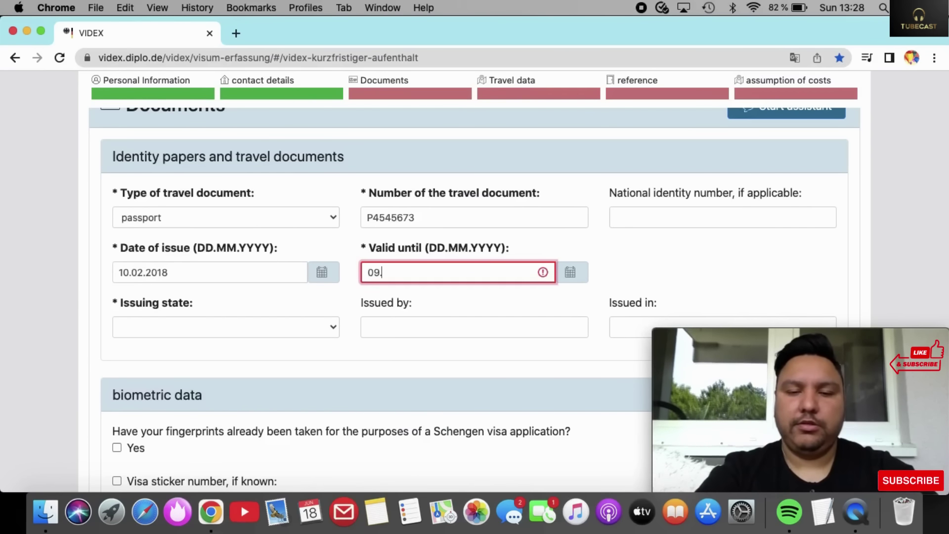
pyautogui.write('02.2028')
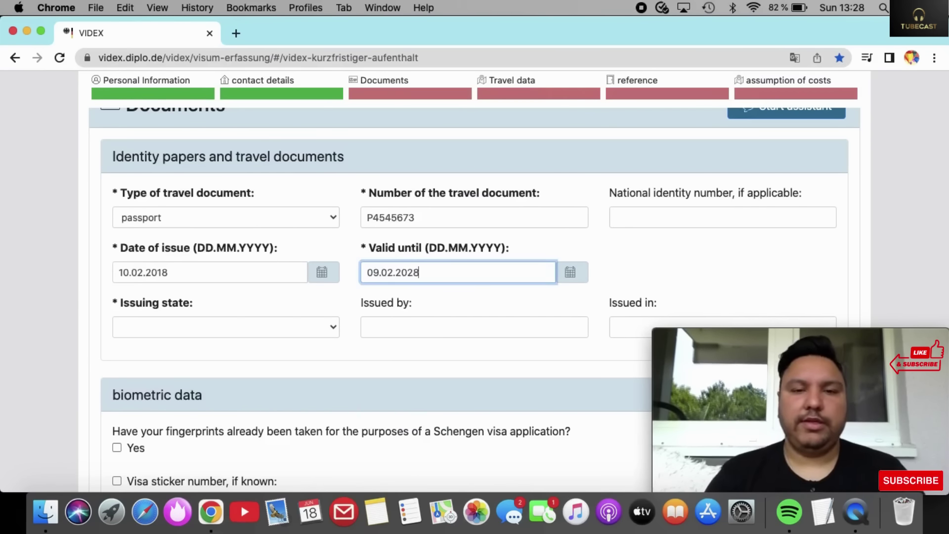
pyautogui.click(303, 337)
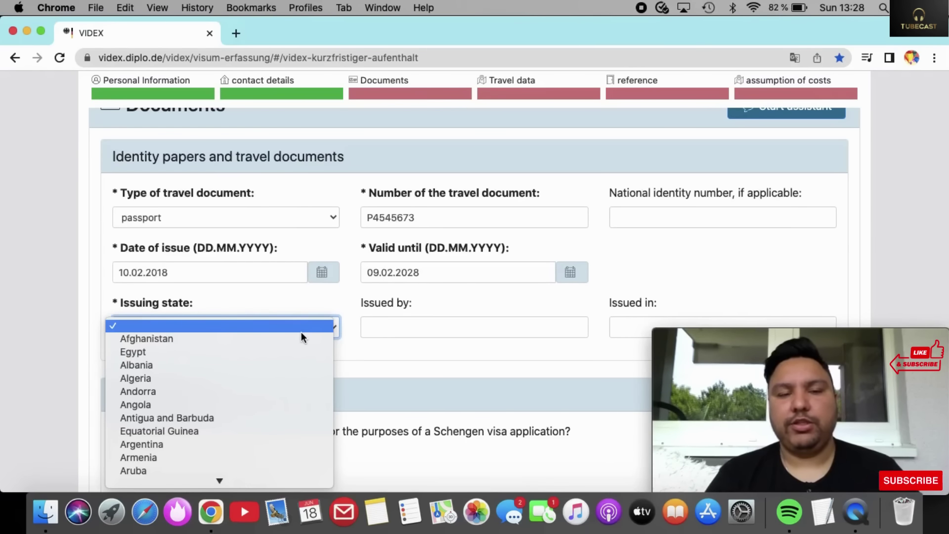
pyautogui.write('ind')
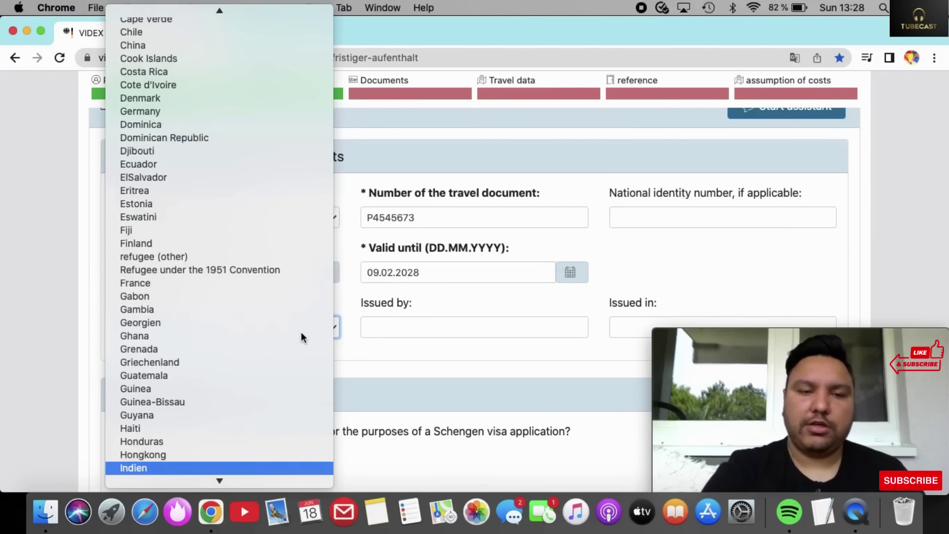
pyautogui.click(148, 465)
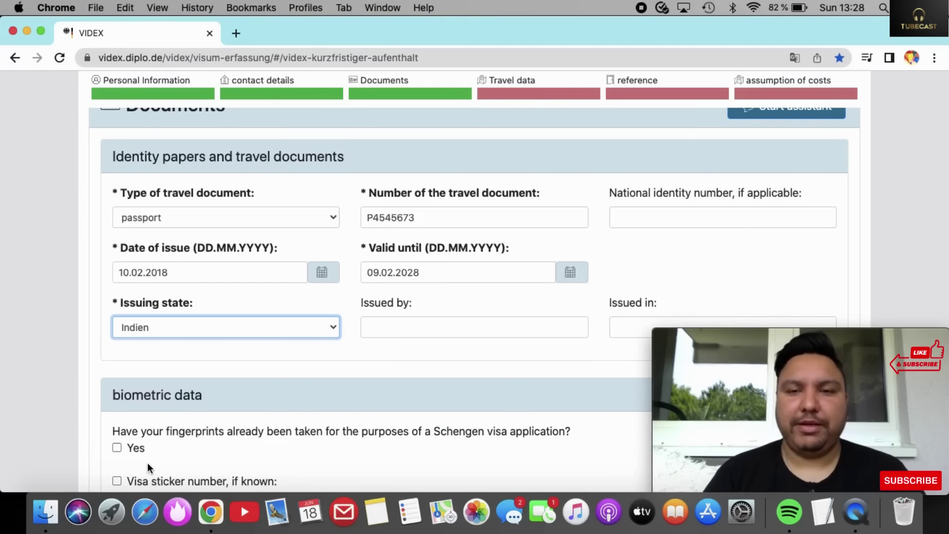
pyautogui.scroll(-1, 148, 468)
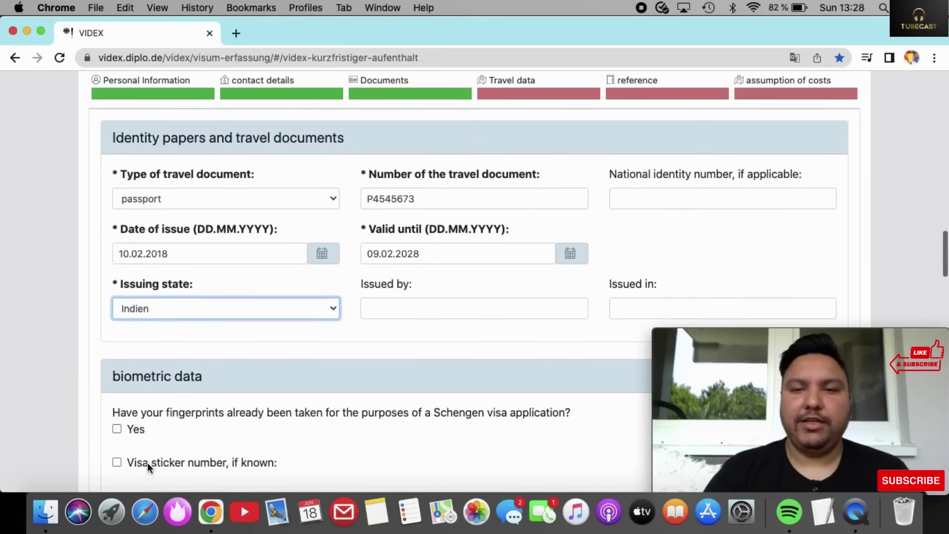
pyautogui.click(714, 199)
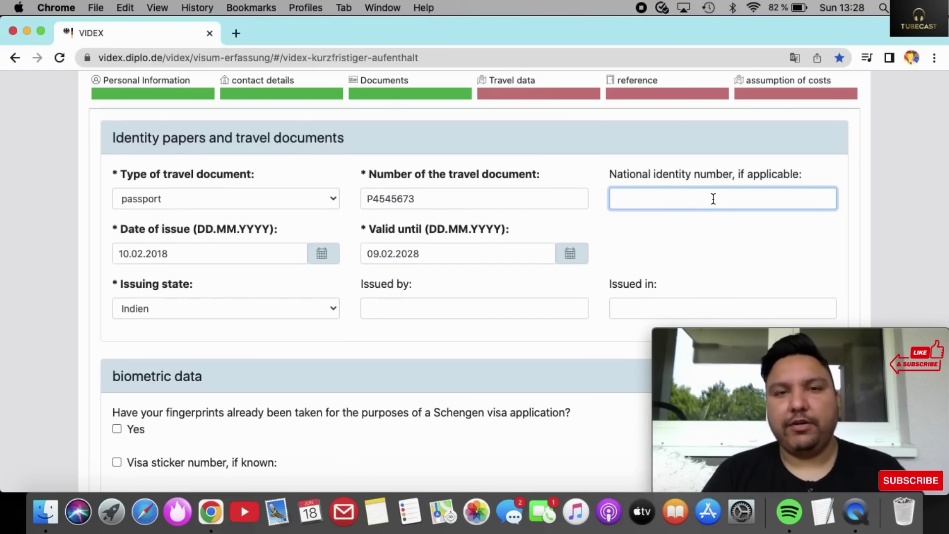
pyautogui.scroll(-5, 714, 199)
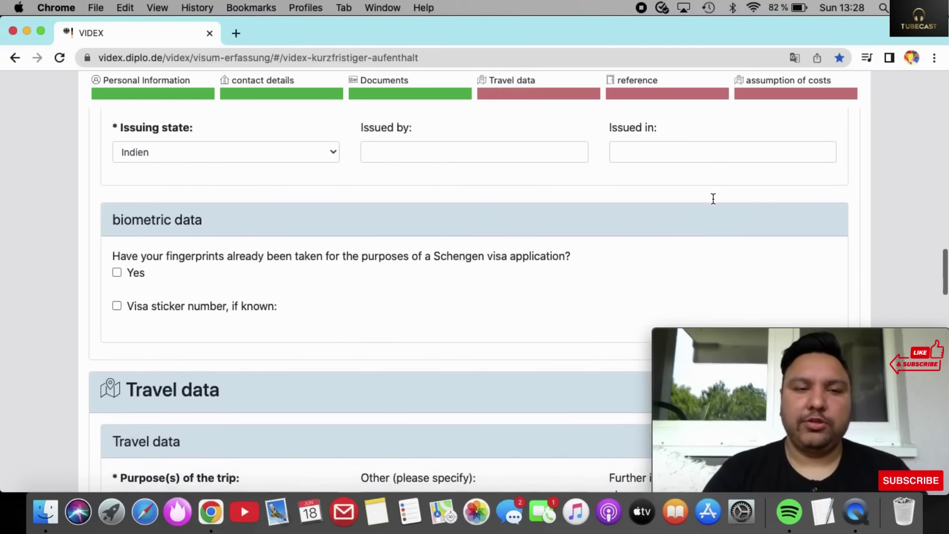
pyautogui.scroll(-1, 713, 197)
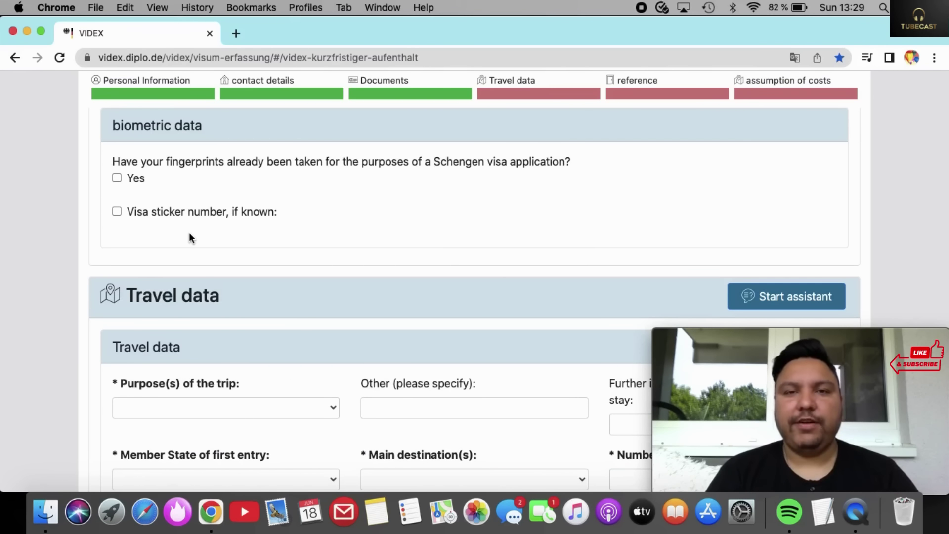
pyautogui.click(117, 178)
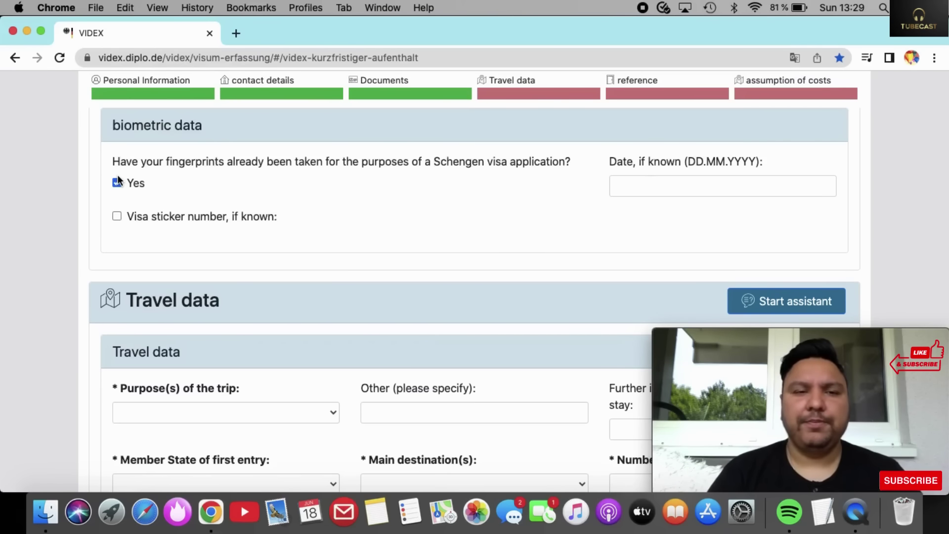
pyautogui.click(117, 216)
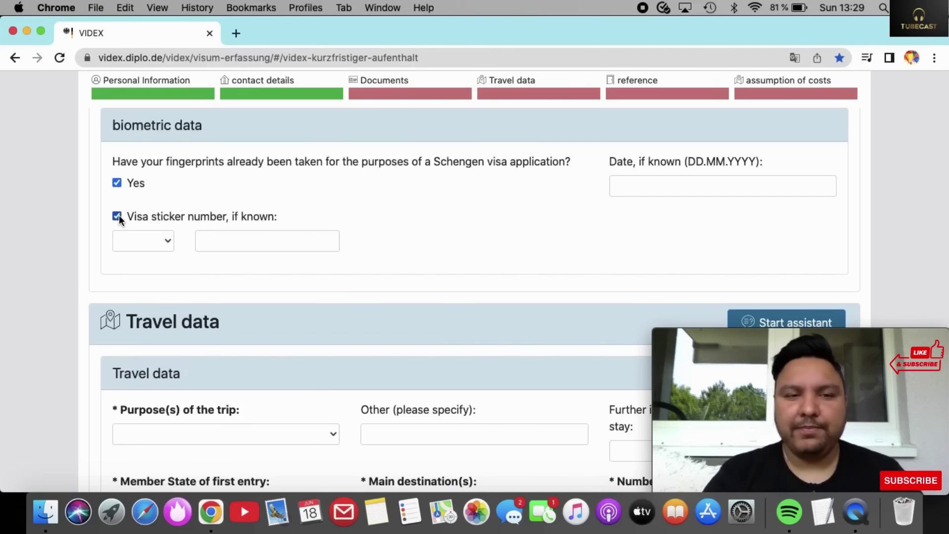
pyautogui.click(162, 244)
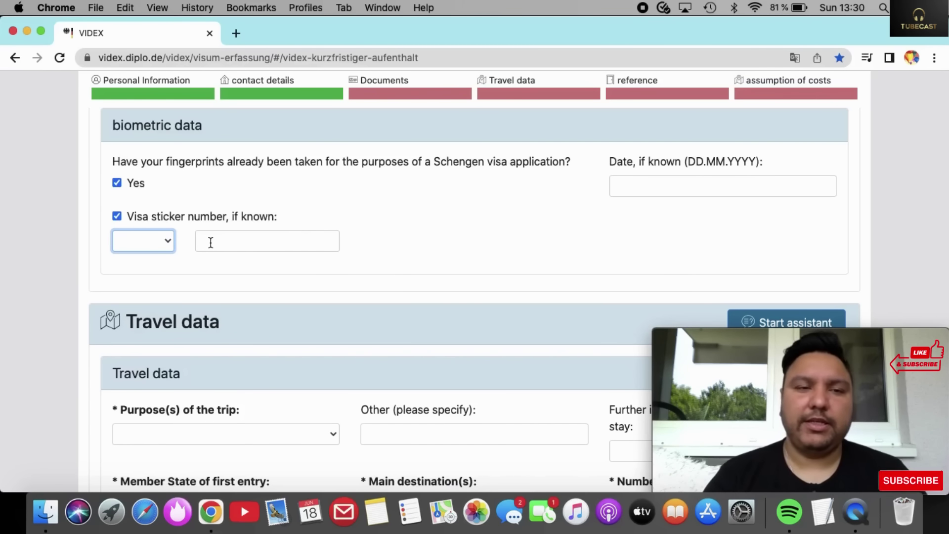
pyautogui.click(117, 216)
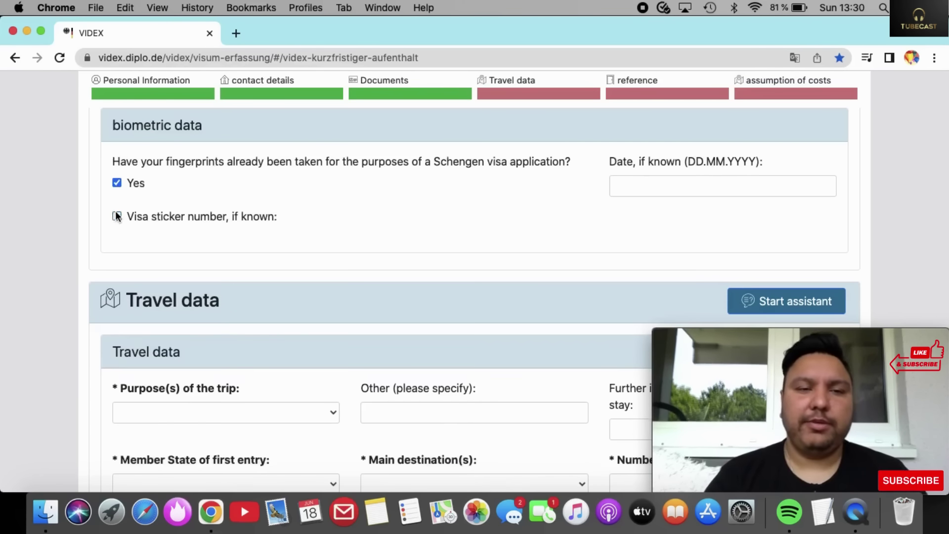
pyautogui.click(117, 183)
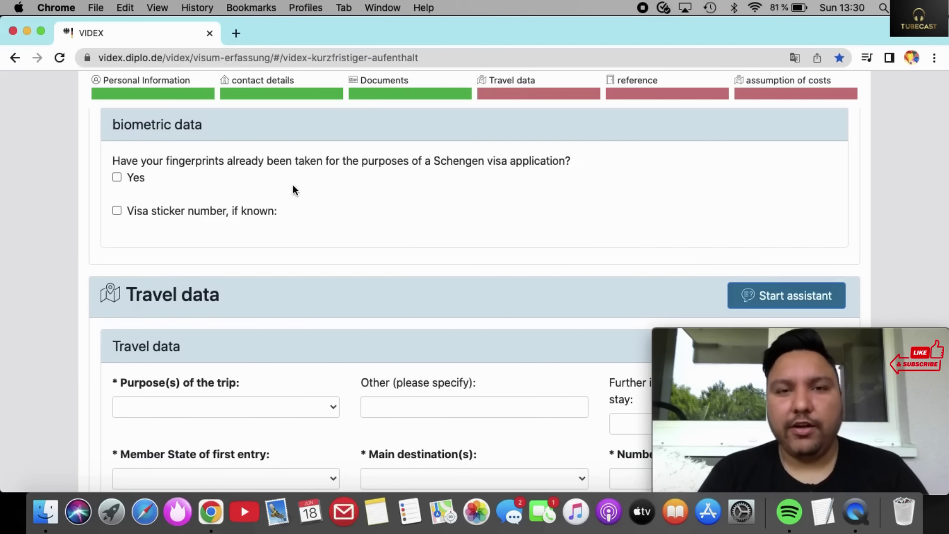
# Choose Visits (Family, Friends) as trip purpose and specify BIRTHDAY PARTY as other.
pyautogui.scroll(-5, 293, 186)
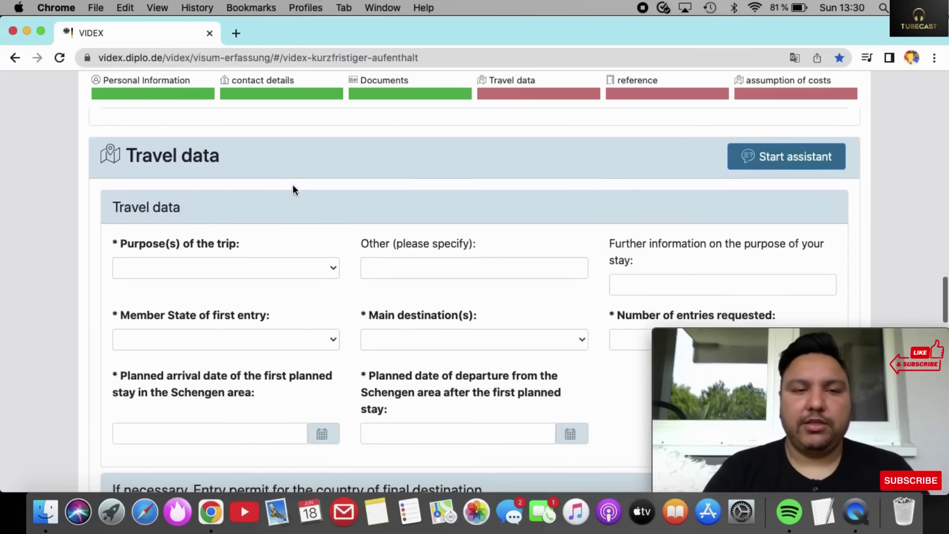
pyautogui.click(323, 183)
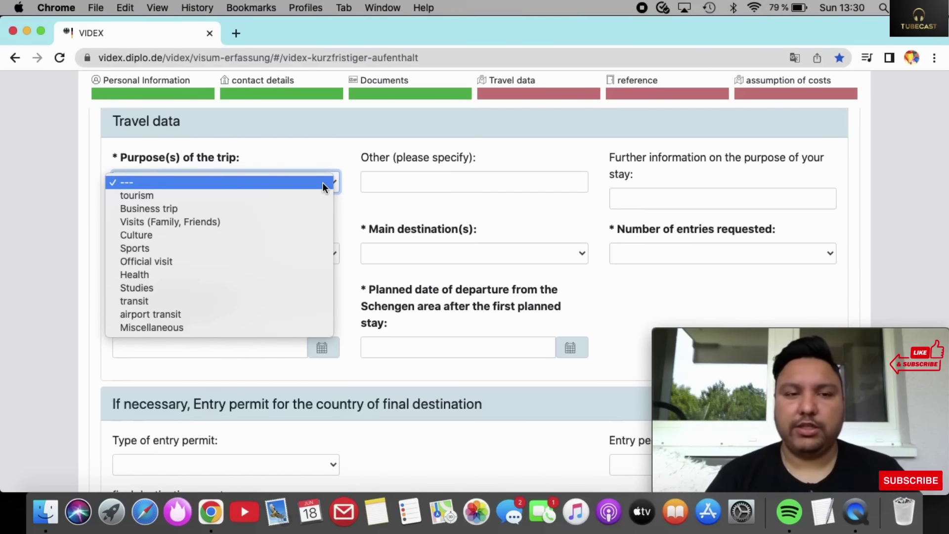
pyautogui.click(272, 219)
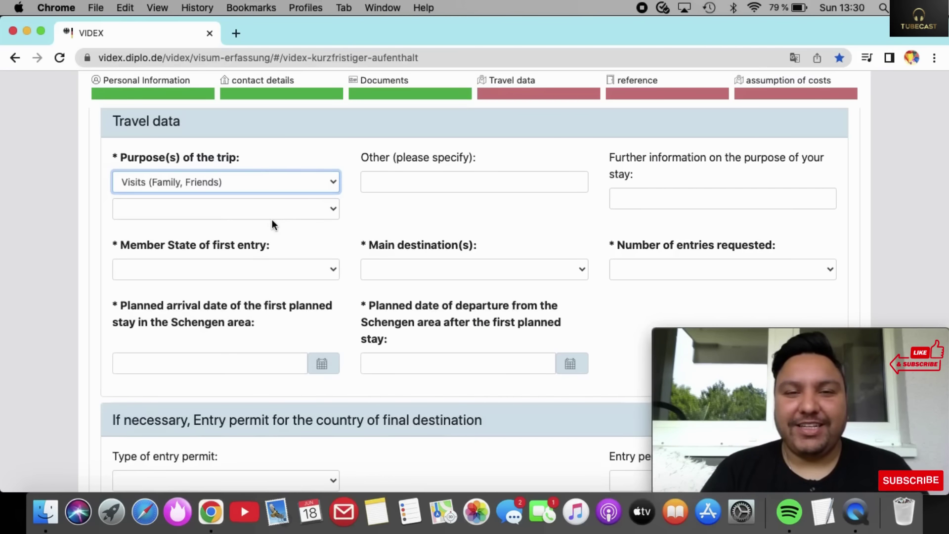
pyautogui.click(441, 183)
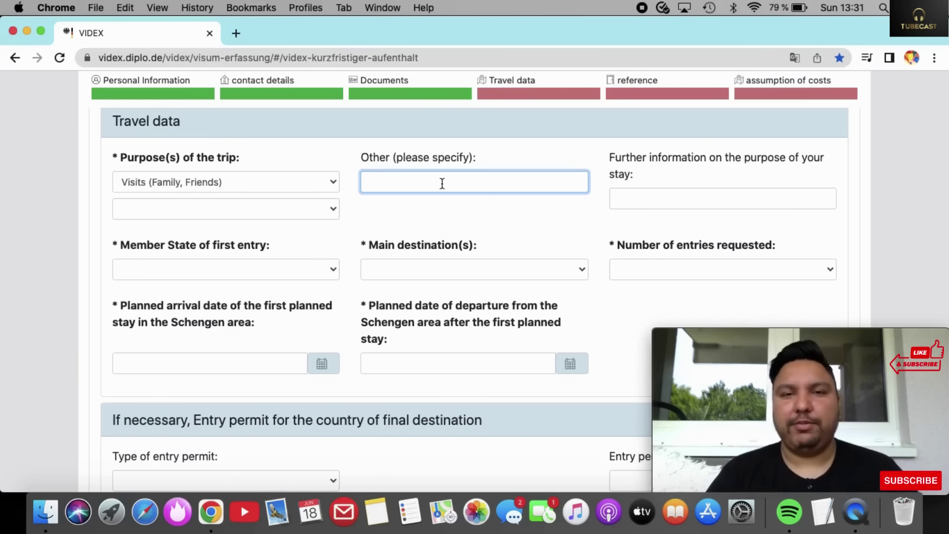
pyautogui.write('BIRT')
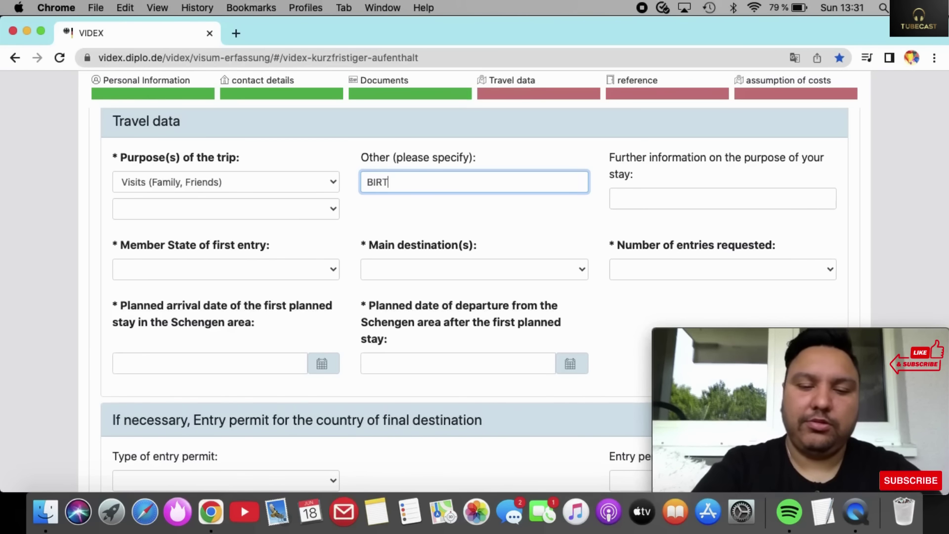
pyautogui.write('HDAY')
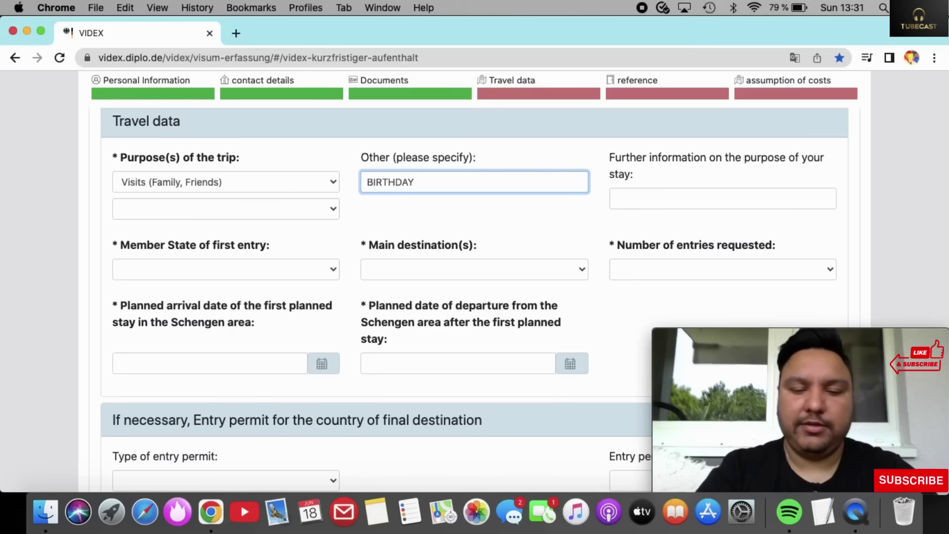
pyautogui.write(' PARTY')
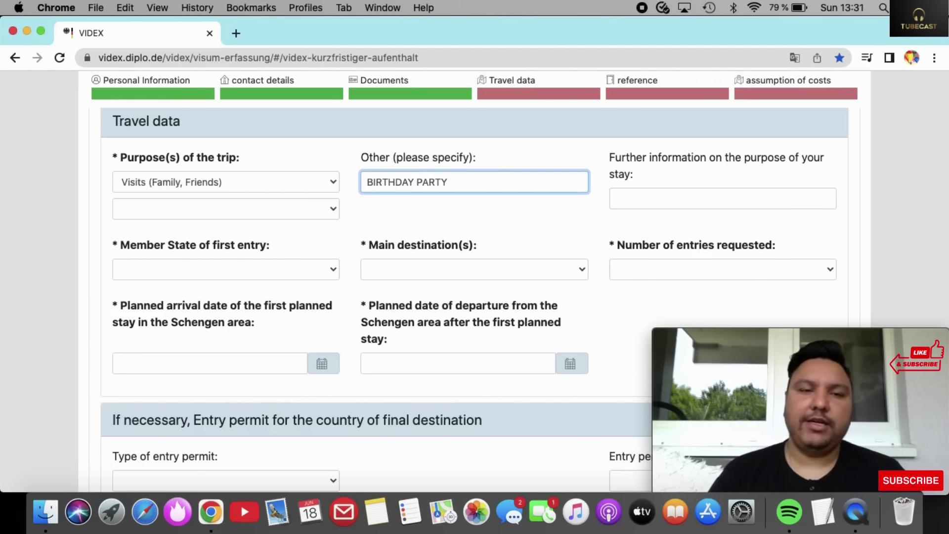
pyautogui.scroll(-3, 370, 281)
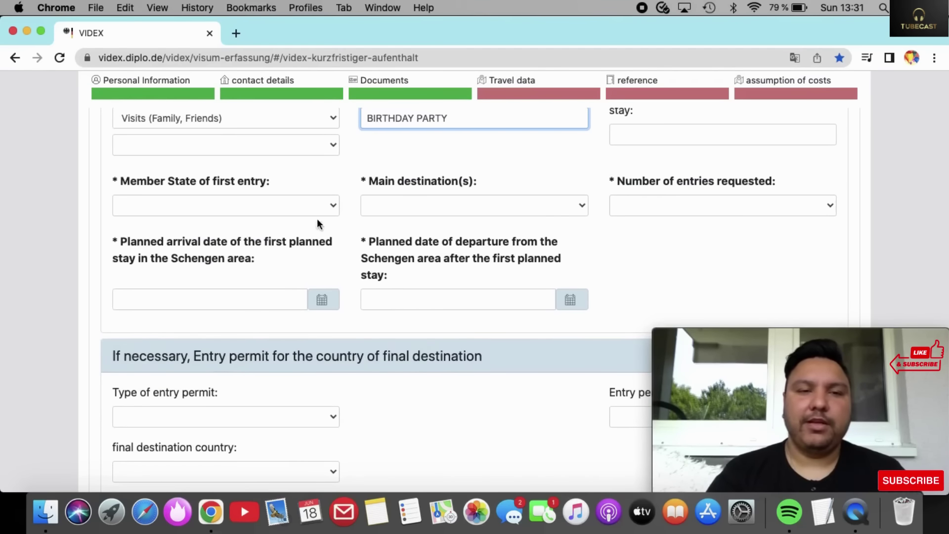
# Pick Germany from the Member State of first entry list.
pyautogui.click(324, 207)
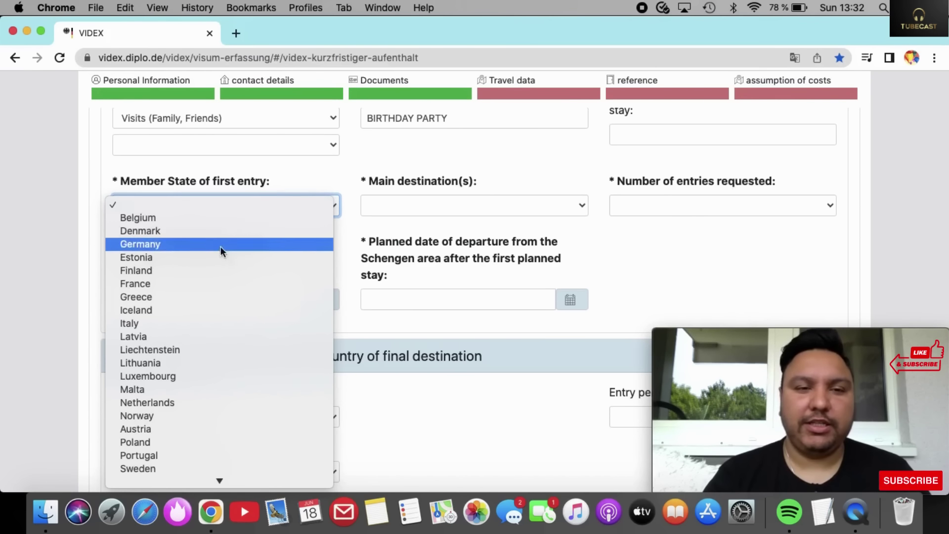
pyautogui.click(203, 243)
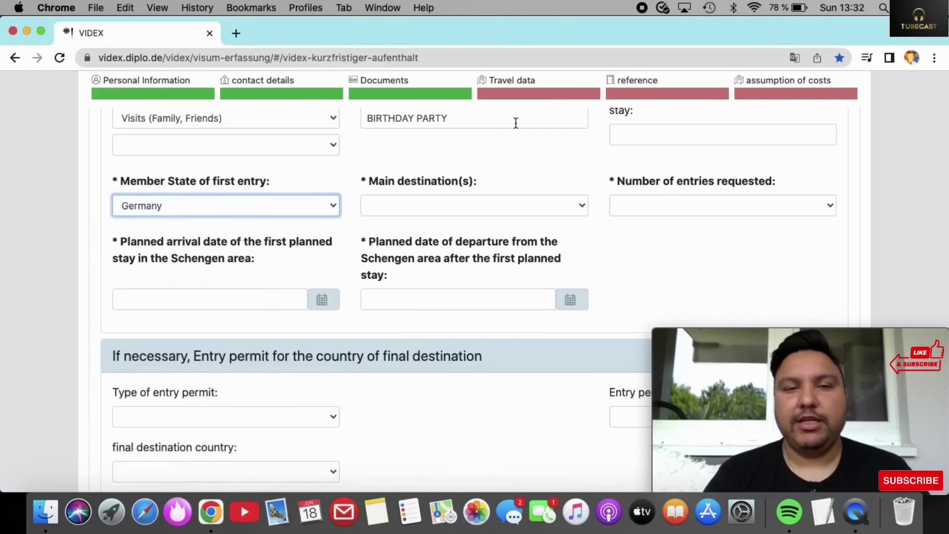
pyautogui.click(505, 205)
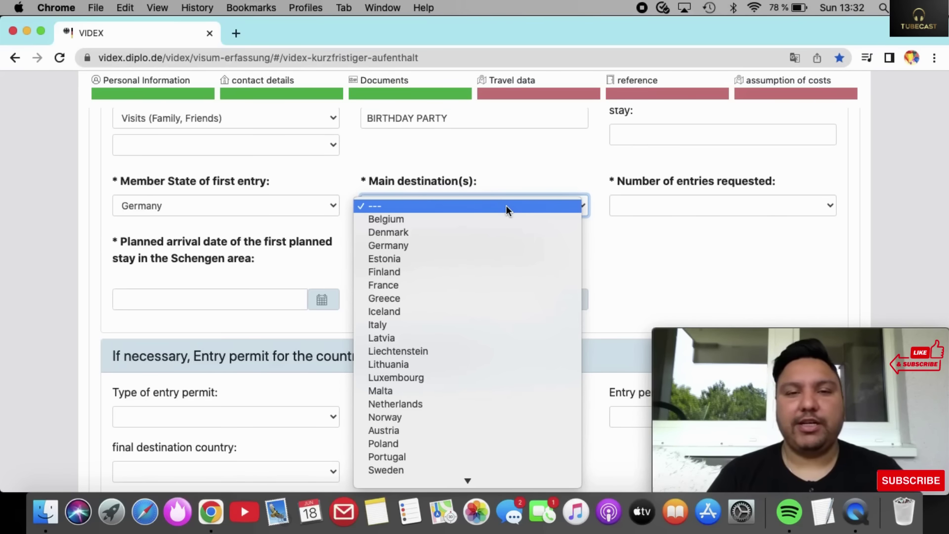
# Set Germany as the main destination and request a Multiple entry visa.
pyautogui.click(464, 245)
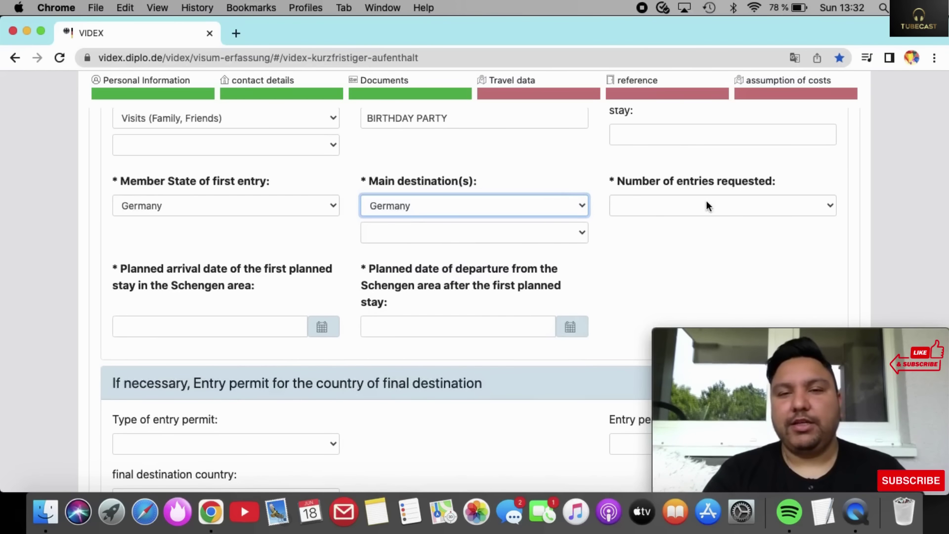
pyautogui.click(707, 204)
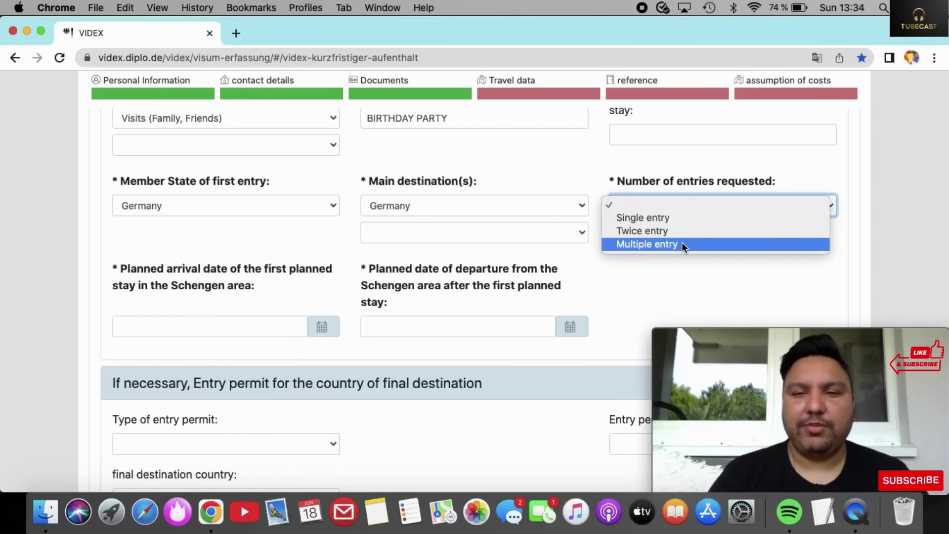
pyautogui.click(683, 243)
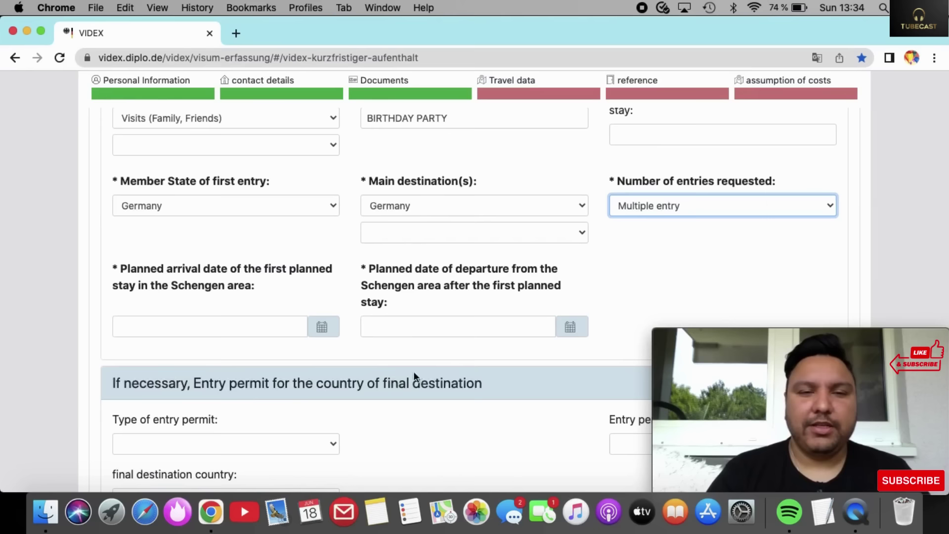
# Pick 01.07.2023 as planned arrival and 30.07.2023 as planned departure from the calendars.
pyautogui.click(327, 325)
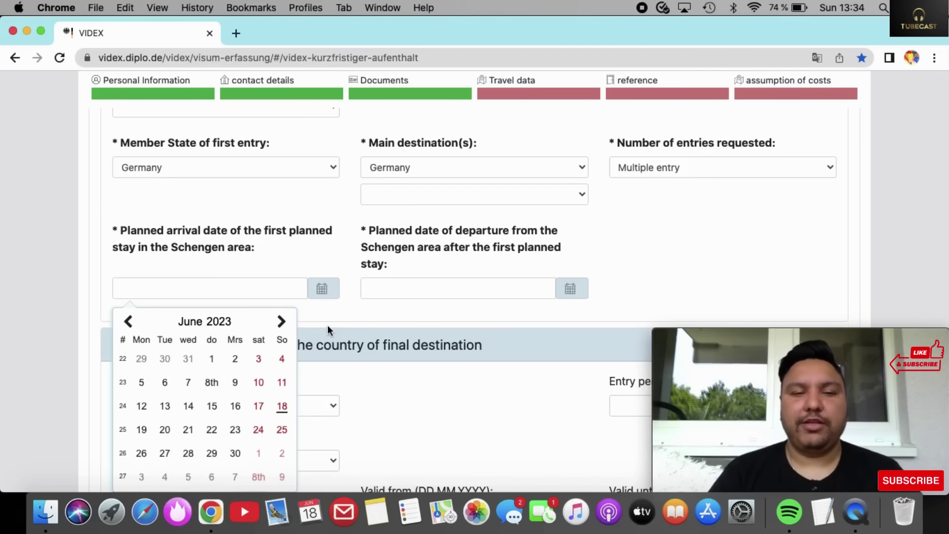
pyautogui.scroll(-5, 199, 383)
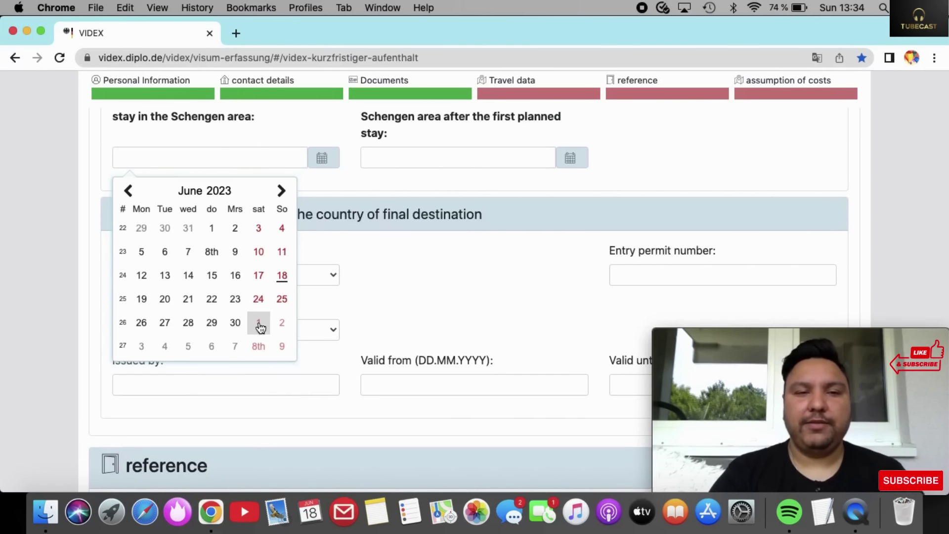
pyautogui.click(259, 324)
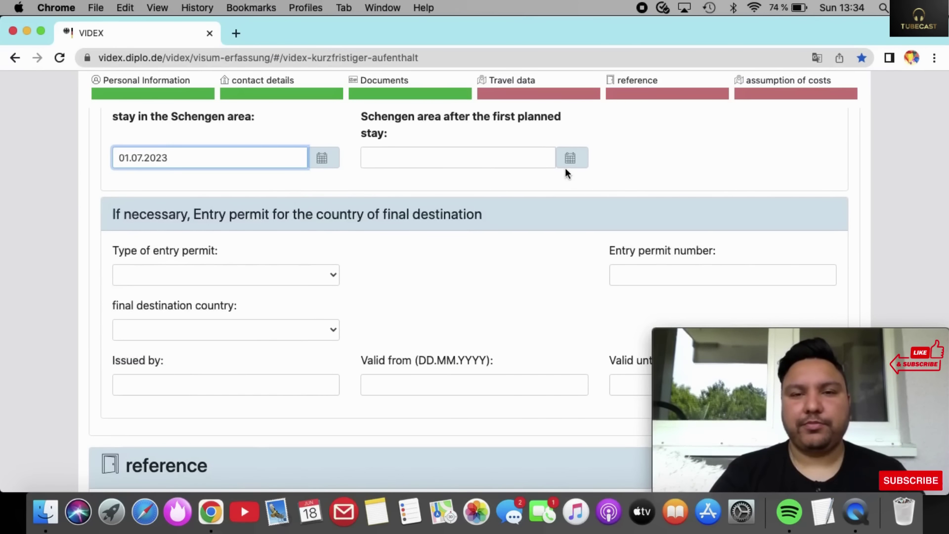
pyautogui.click(574, 158)
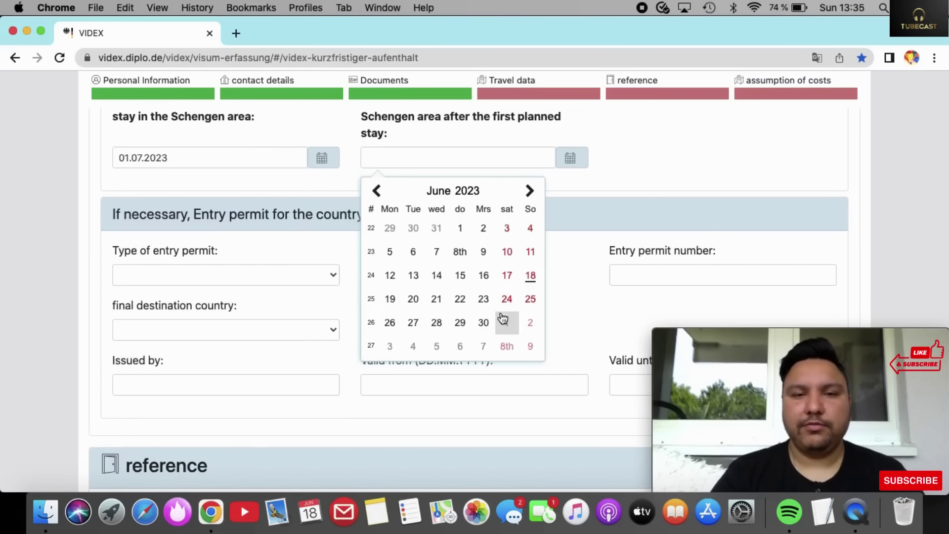
pyautogui.click(527, 197)
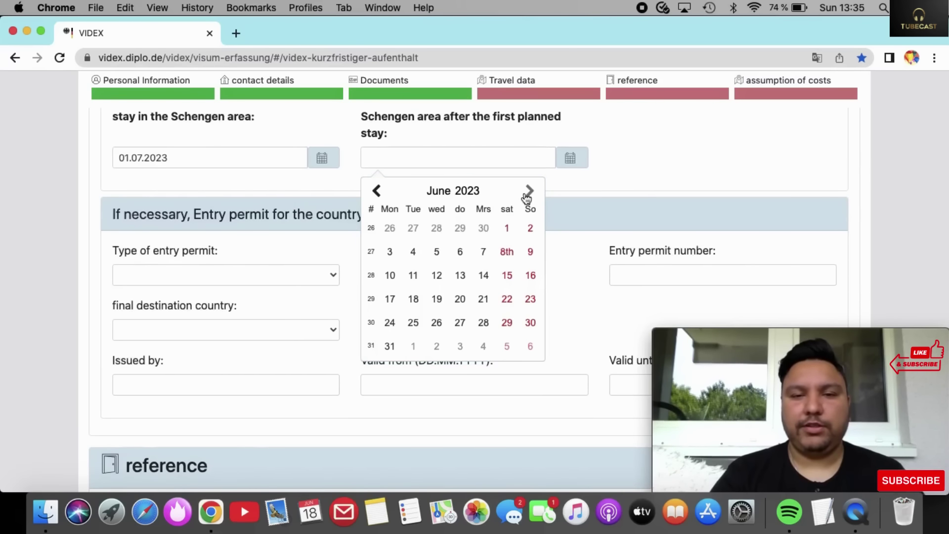
pyautogui.click(532, 324)
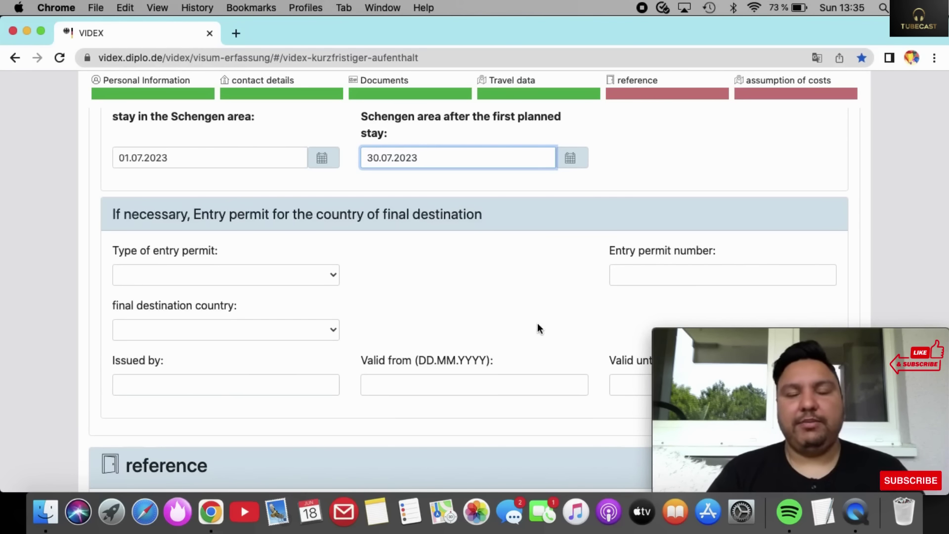
pyautogui.scroll(-3, 503, 307)
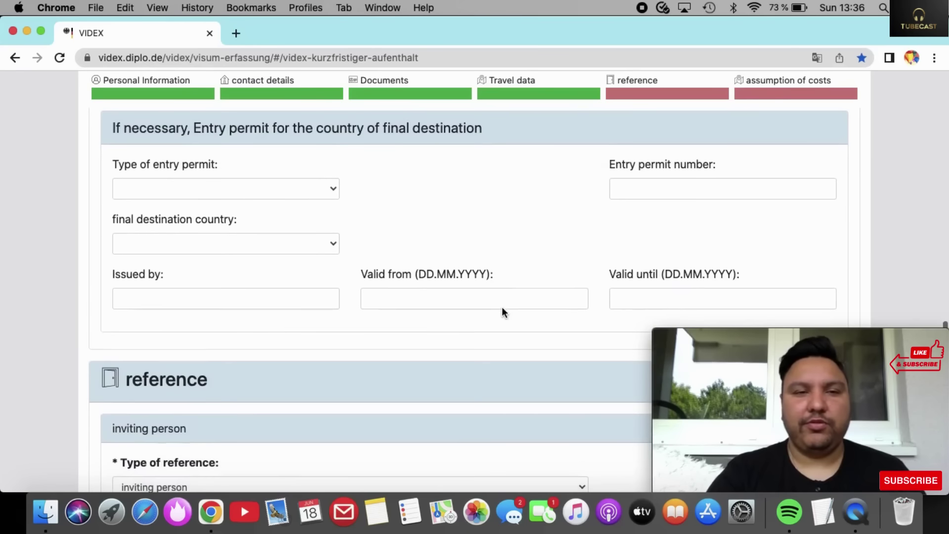
pyautogui.scroll(1, 502, 307)
pyautogui.scroll(-2, 503, 308)
pyautogui.scroll(2, 503, 308)
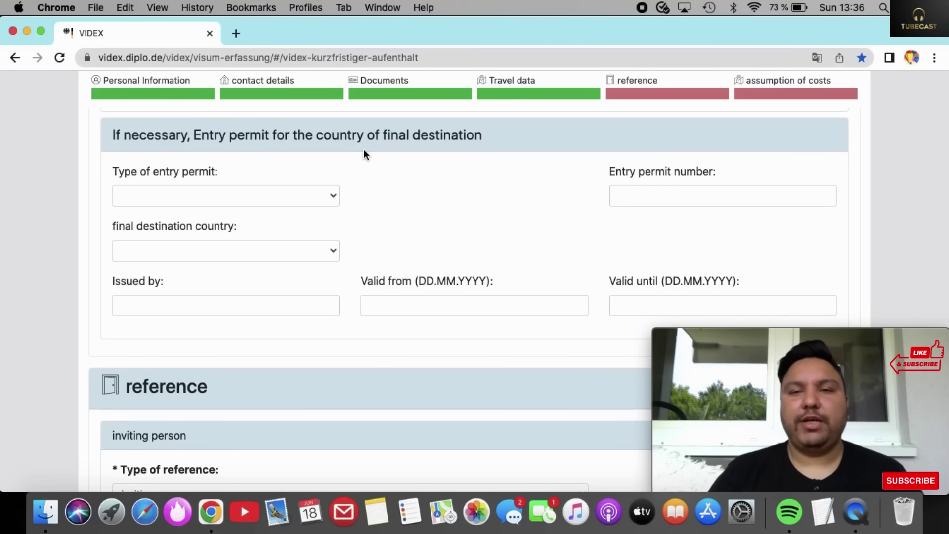
pyautogui.scroll(-6, 363, 149)
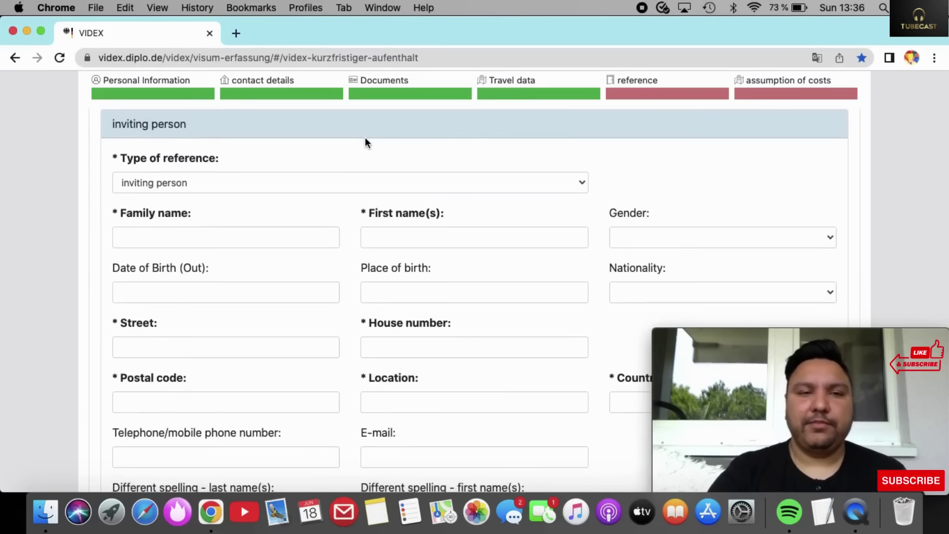
pyautogui.scroll(-1, 365, 142)
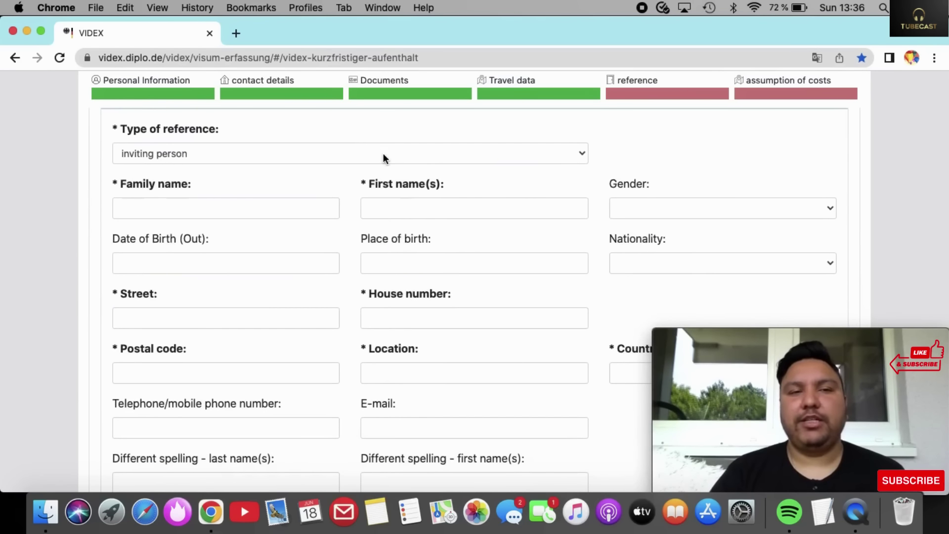
pyautogui.click(383, 154)
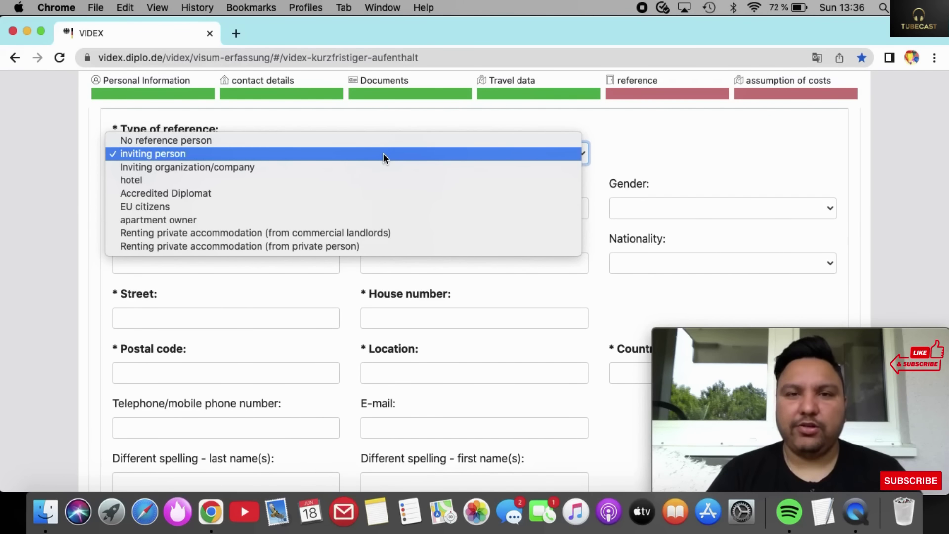
pyautogui.click(384, 154)
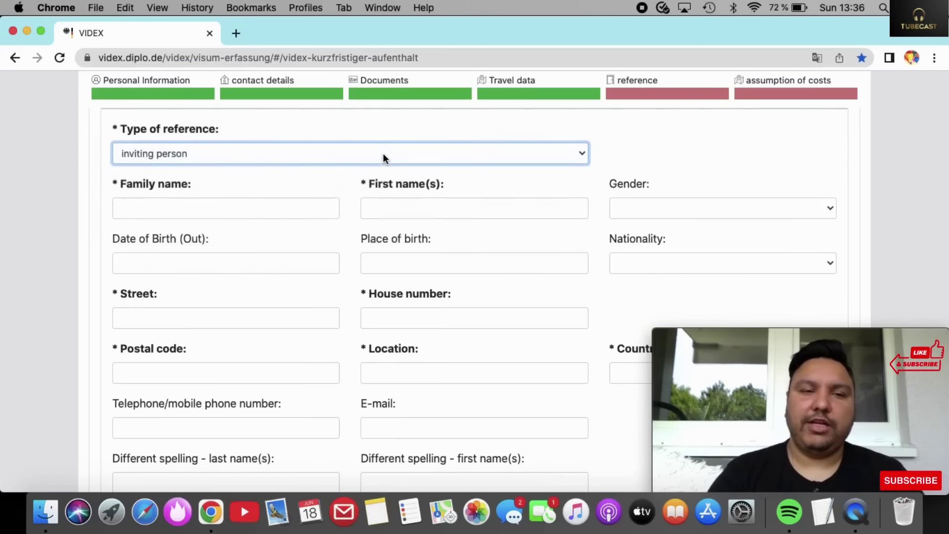
# Enter the inviting person's family name and first name.
pyautogui.click(288, 212)
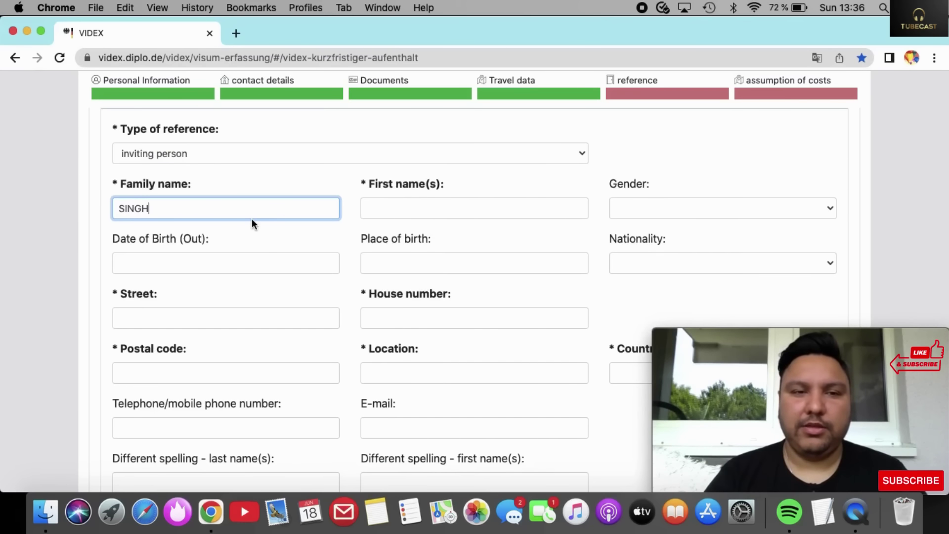
pyautogui.click(459, 209)
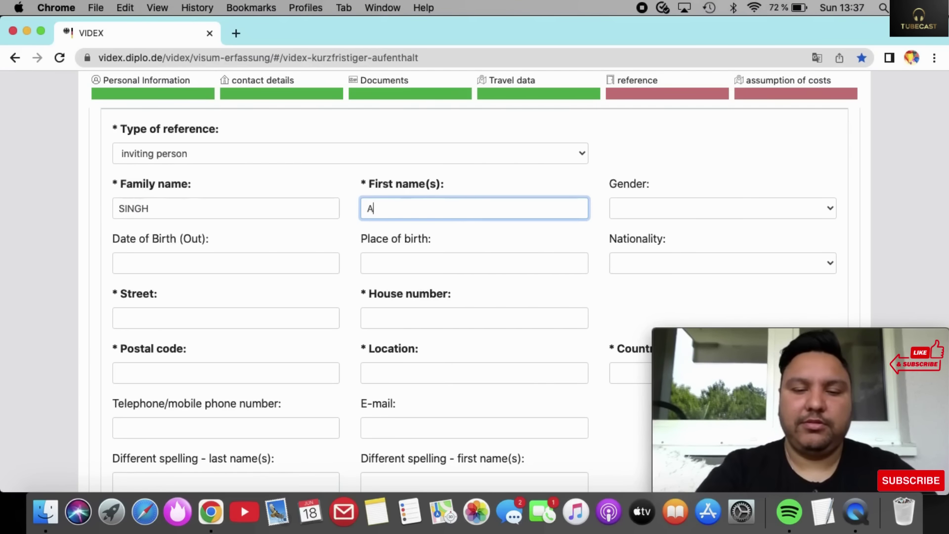
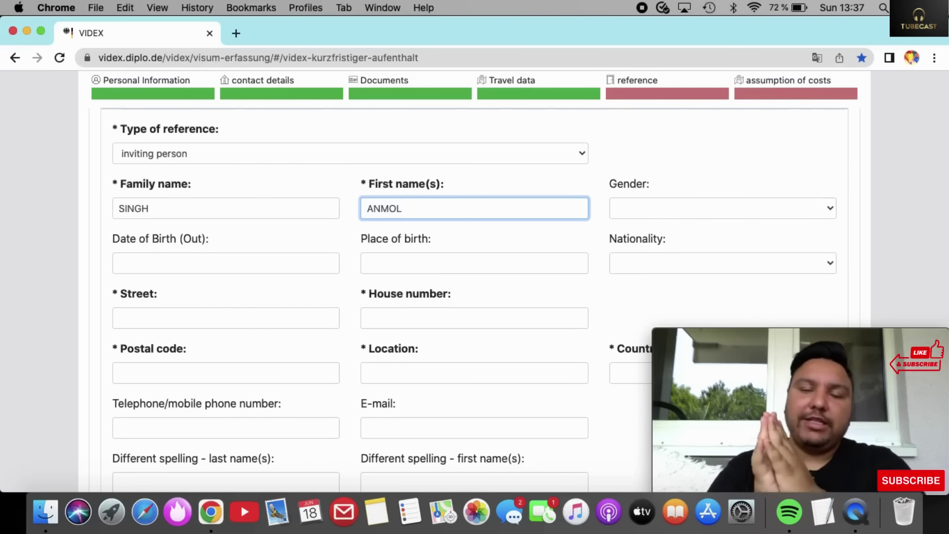
# Set the inviting person's gender to masculine.
pyautogui.click(744, 210)
pyautogui.click(696, 220)
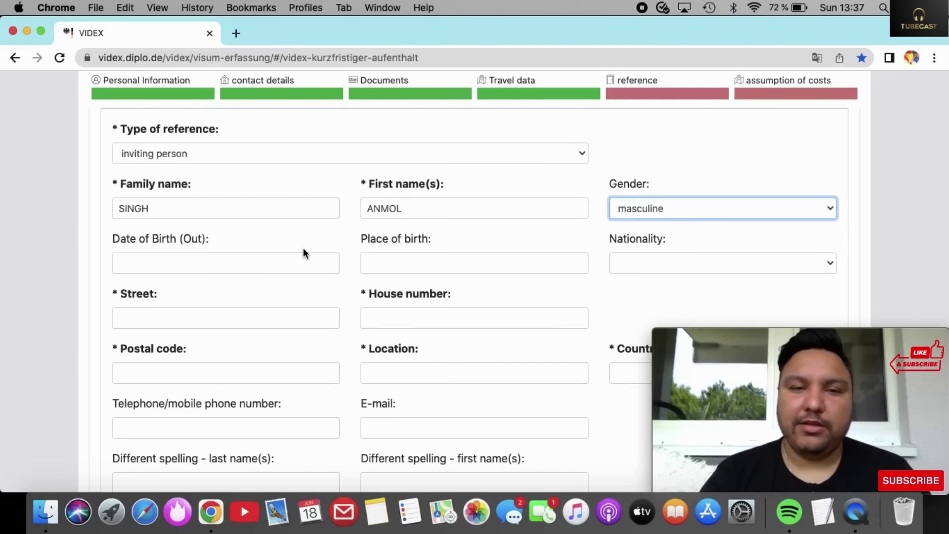
pyautogui.scroll(-3, 303, 250)
pyautogui.scroll(1, 303, 247)
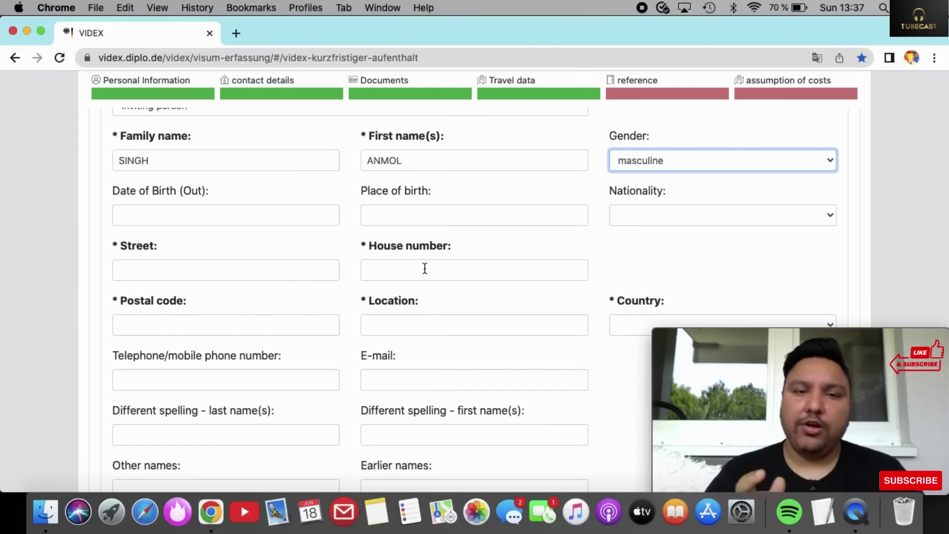
# Enter the inviting person's street and house number, correcting a mistyped digit.
pyautogui.click(265, 272)
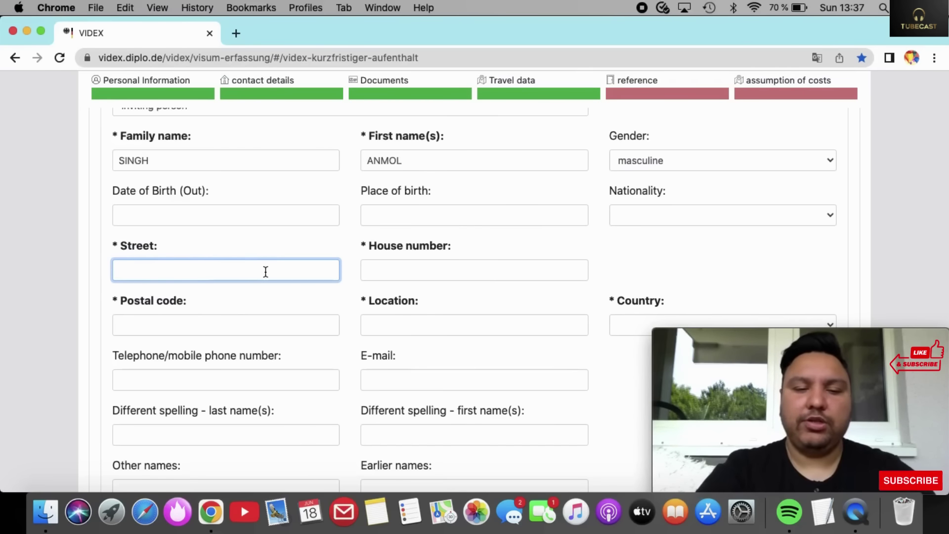
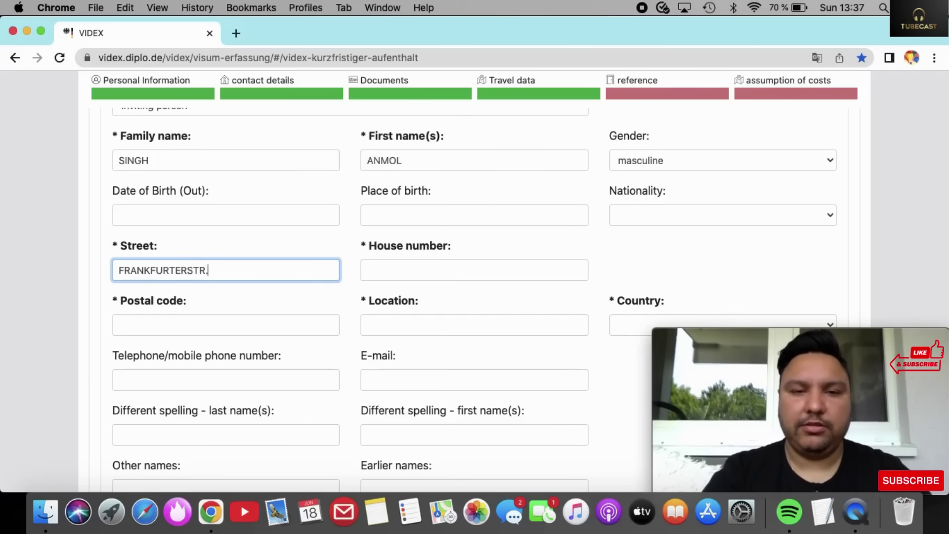
pyautogui.click(427, 262)
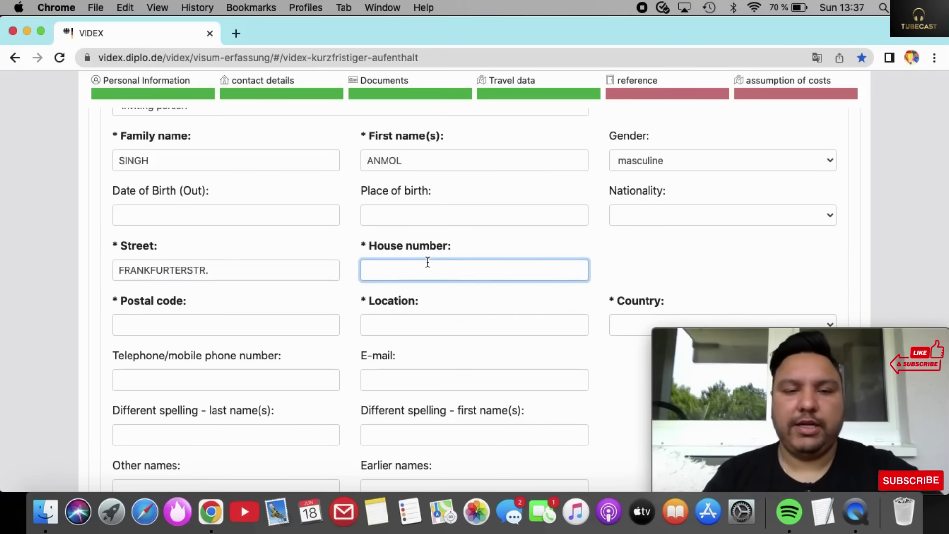
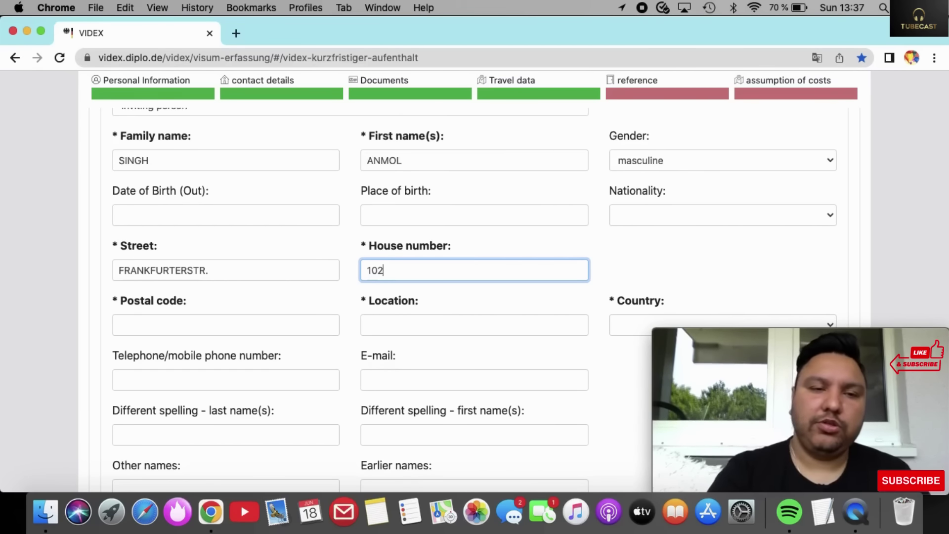
# Enter the inviting person's postal code and town, and choose Germany as country.
pyautogui.click(327, 330)
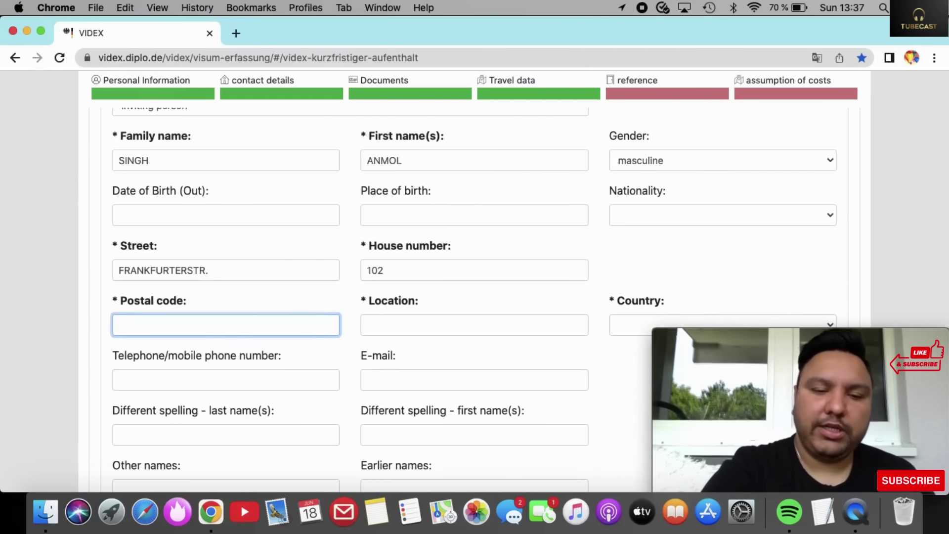
pyautogui.write('630')
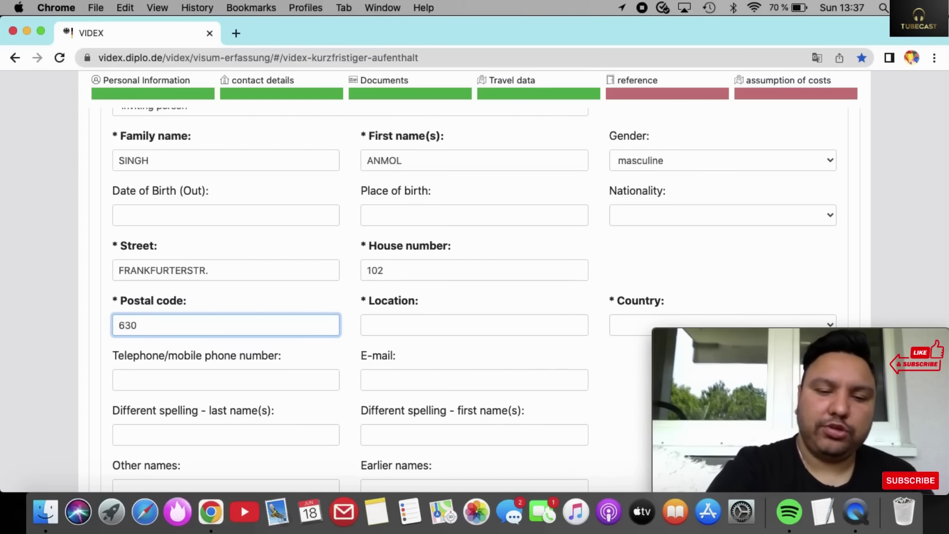
pyautogui.write('63')
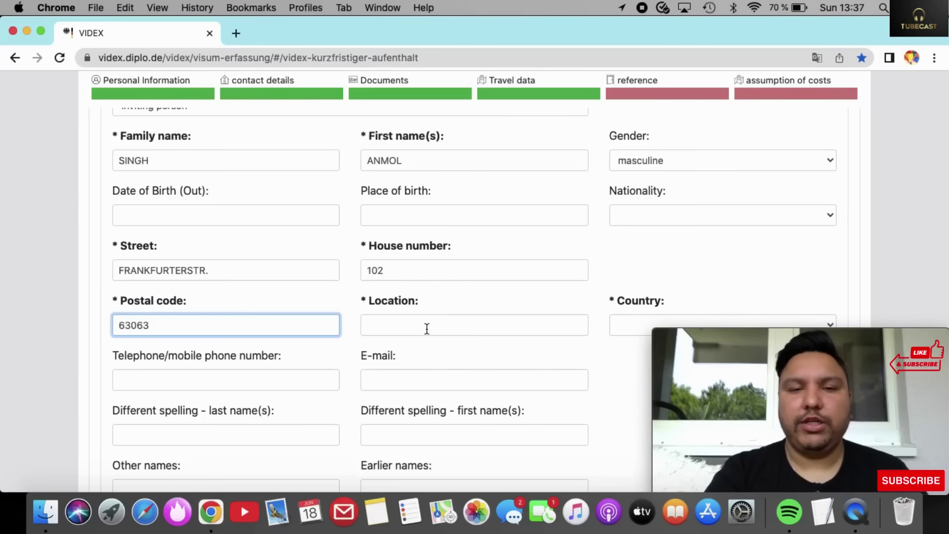
pyautogui.click(426, 329)
pyautogui.write('FRA')
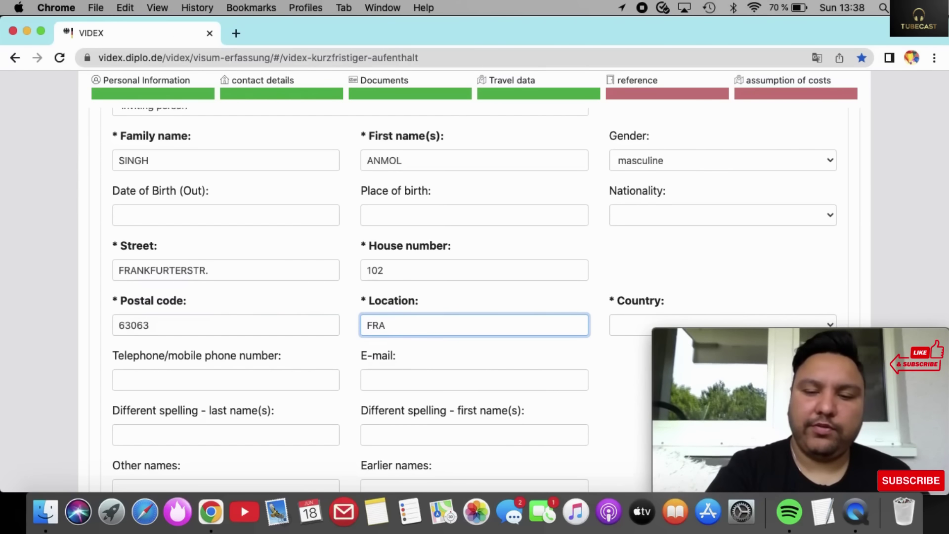
pyautogui.write('NKFURT')
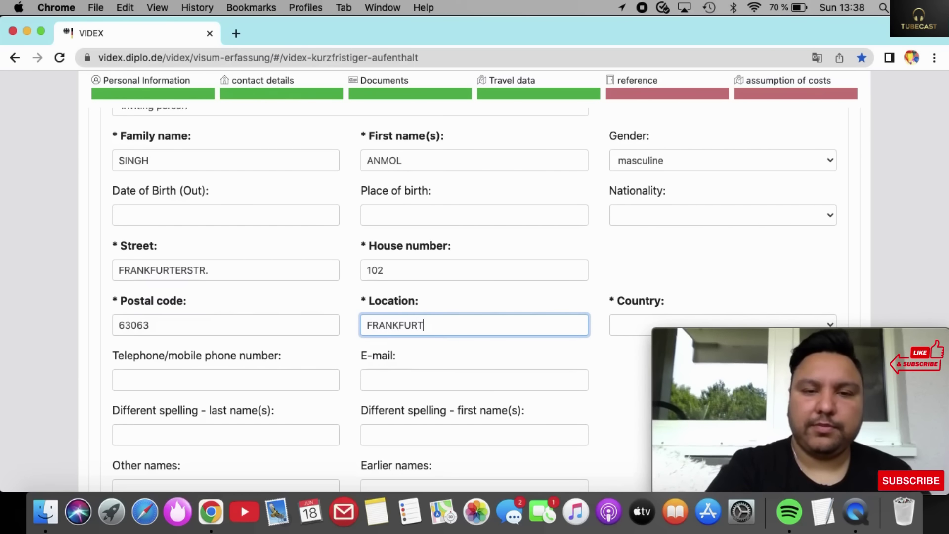
pyautogui.click(622, 321)
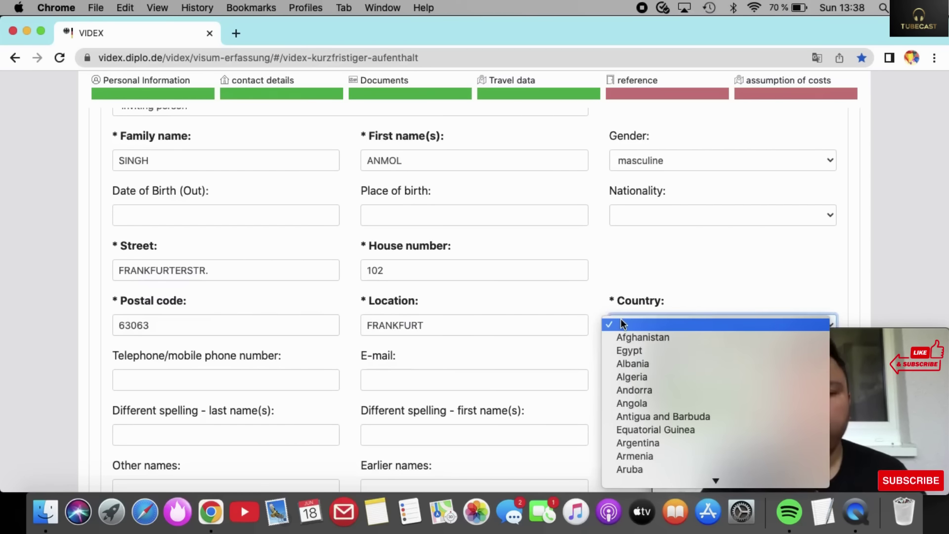
pyautogui.write('g')
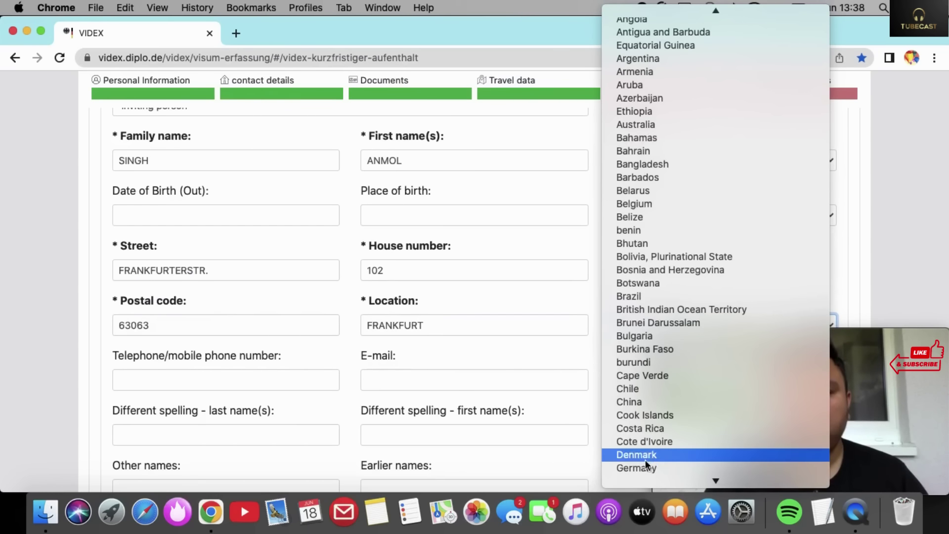
pyautogui.click(639, 468)
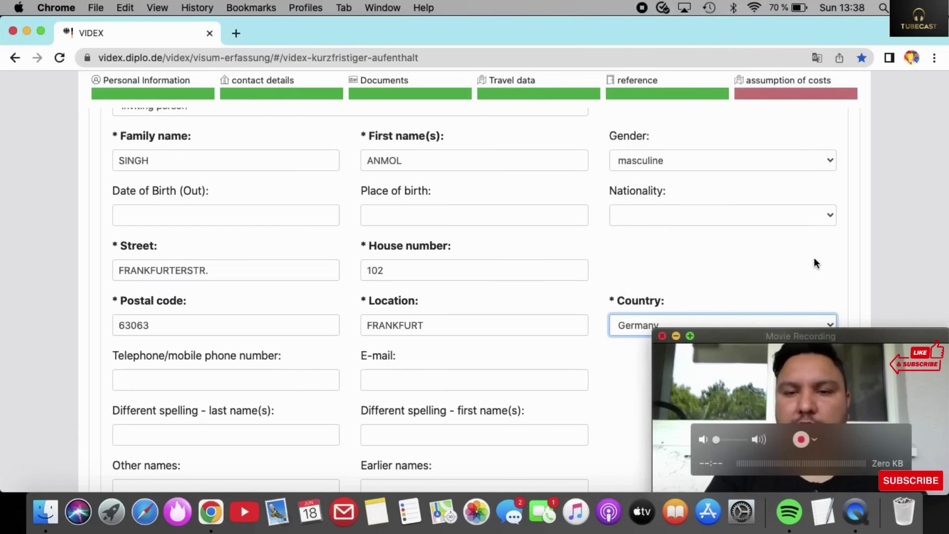
pyautogui.click(731, 364)
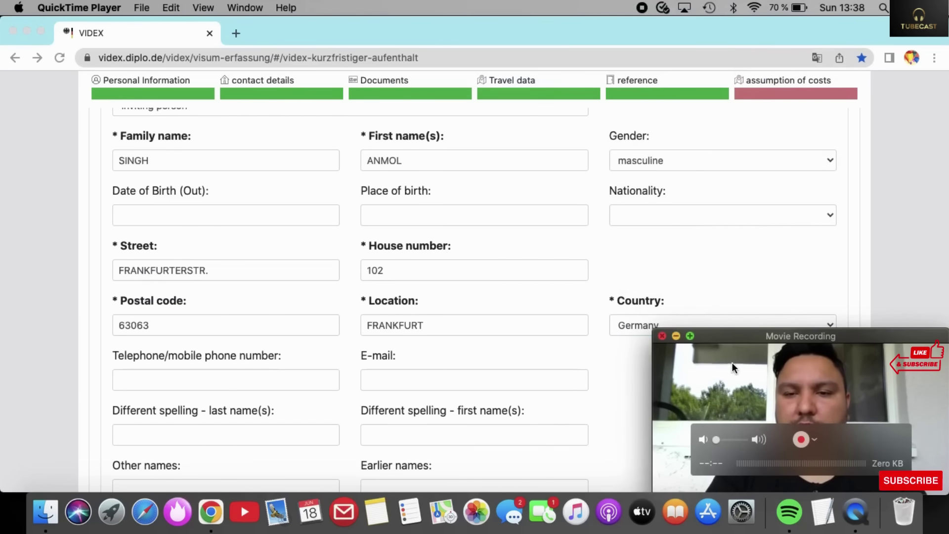
# Scroll through the inviting person's details down to the empty assumption of costs section.
pyautogui.scroll(-3, 723, 255)
pyautogui.scroll(-1, 722, 250)
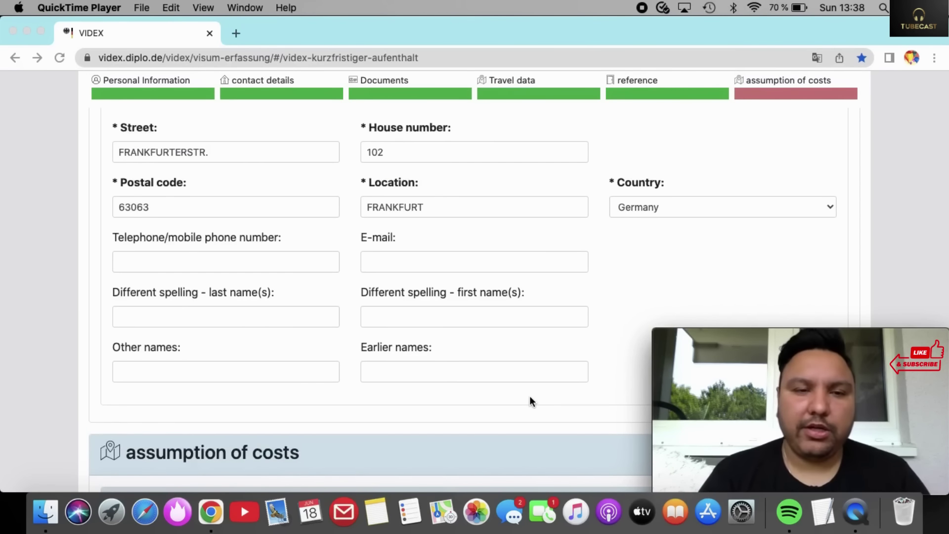
pyautogui.scroll(3, 530, 397)
pyautogui.scroll(1, 530, 397)
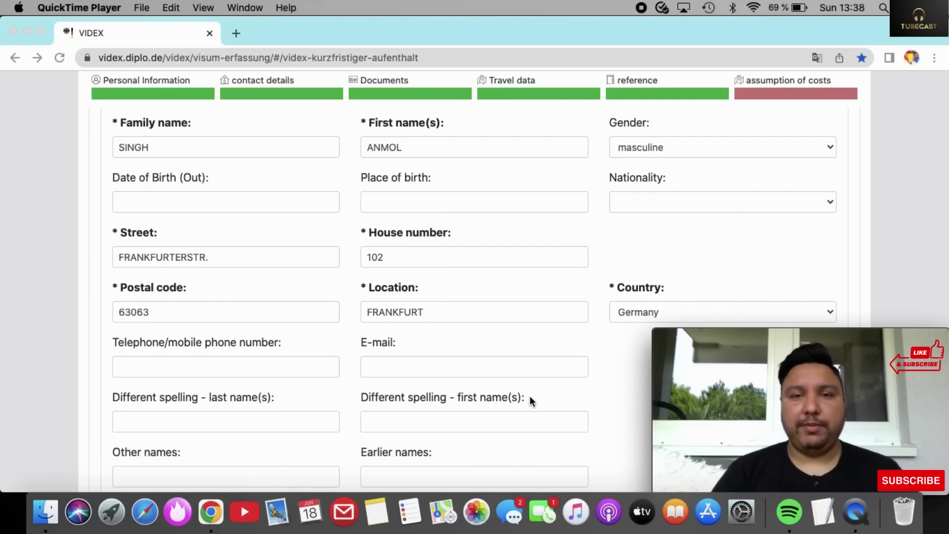
pyautogui.scroll(-2, 530, 396)
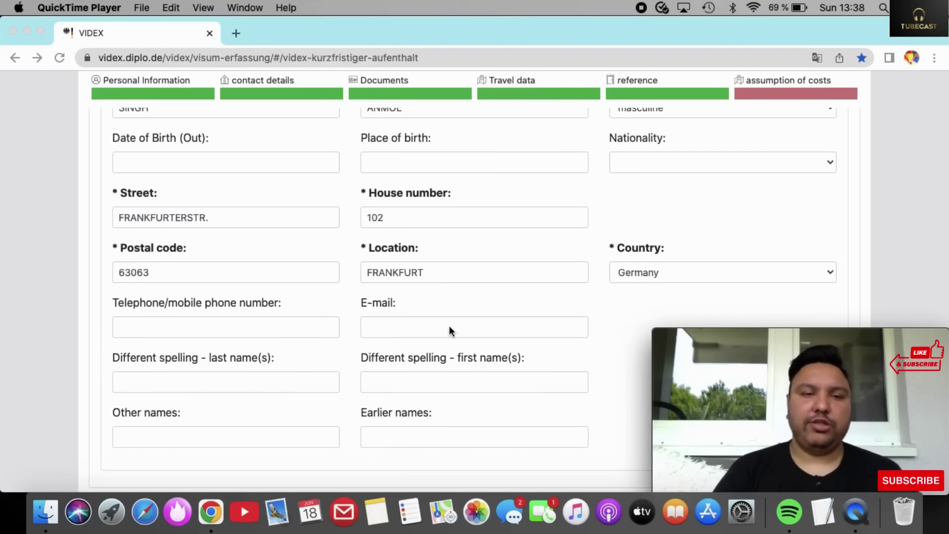
pyautogui.scroll(-10, 450, 328)
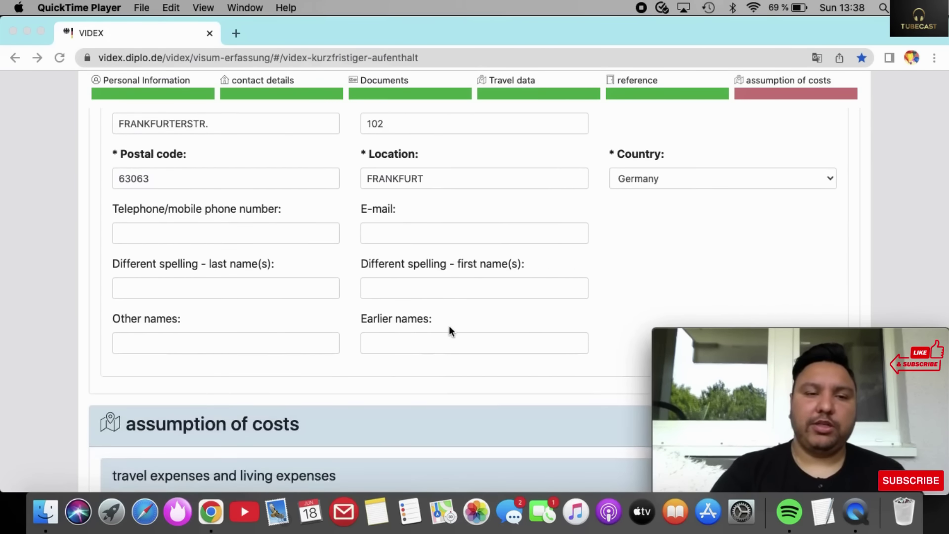
pyautogui.scroll(-5, 450, 329)
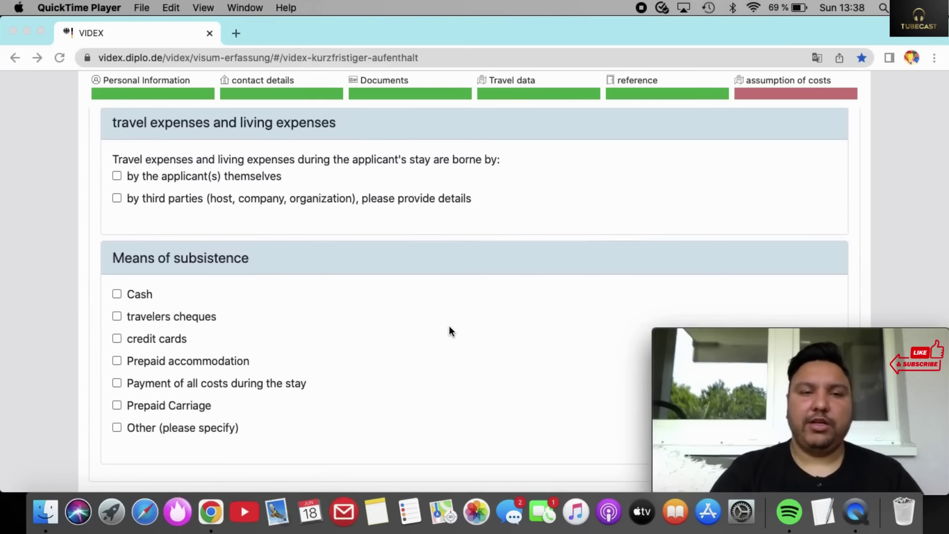
pyautogui.scroll(2, 450, 329)
pyautogui.scroll(-2, 449, 330)
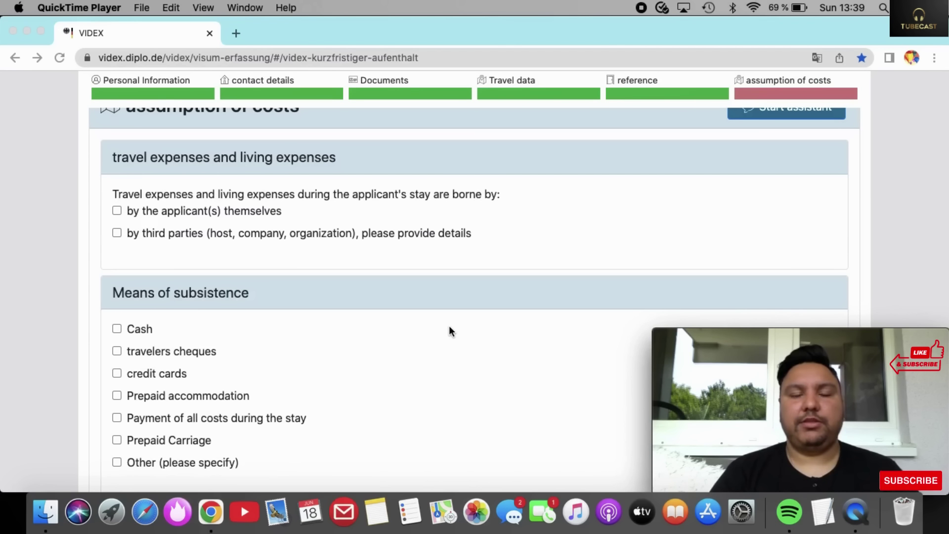
# Tick 'by third parties' and 'by the inviting person(s)' as the cost bearer.
pyautogui.scroll(-2, 449, 331)
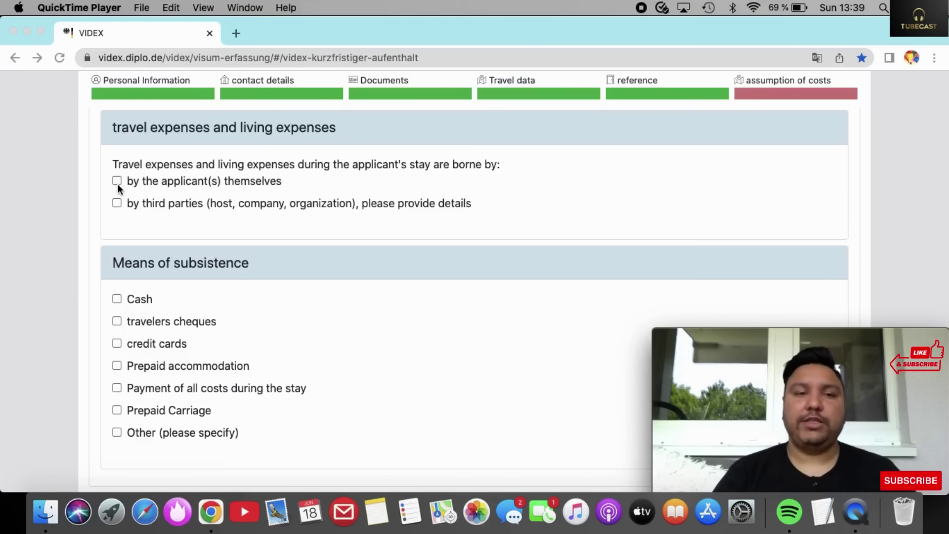
pyautogui.click(116, 204)
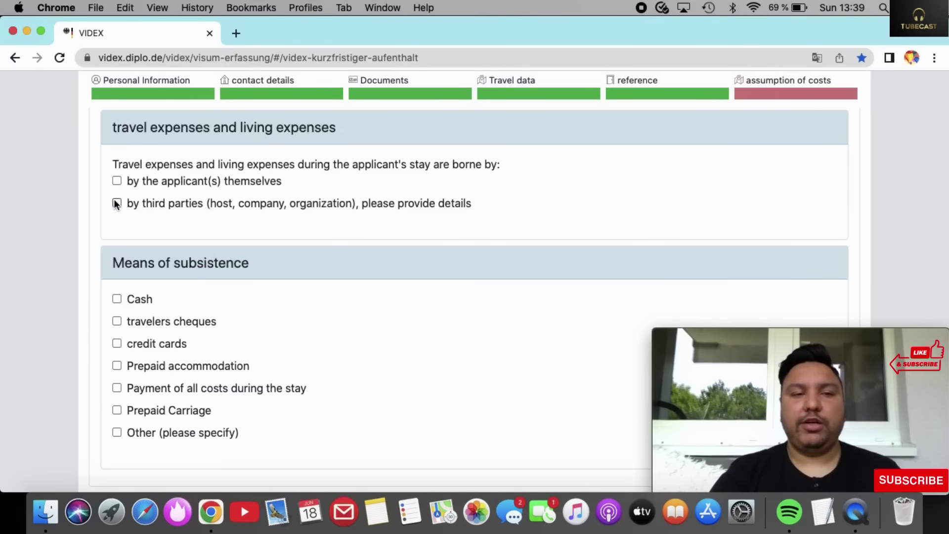
pyautogui.click(116, 204)
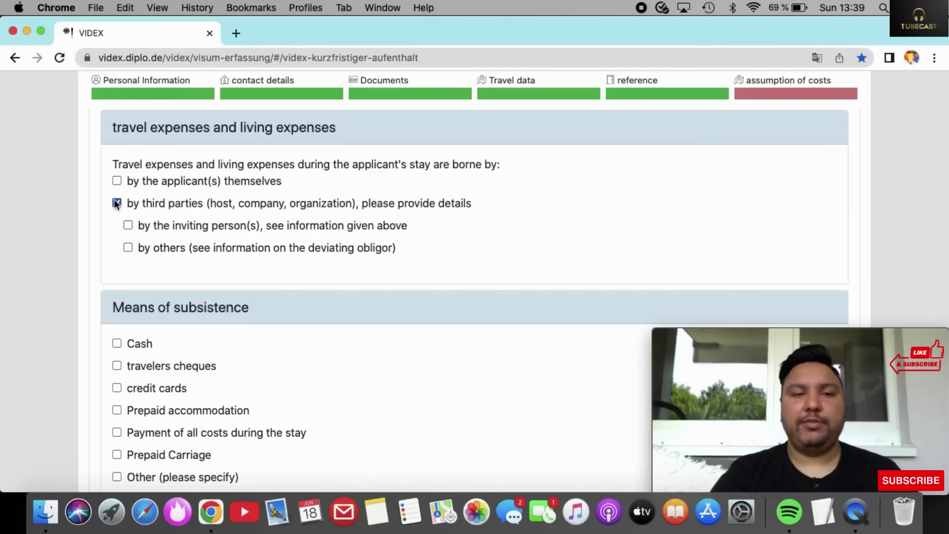
pyautogui.click(129, 226)
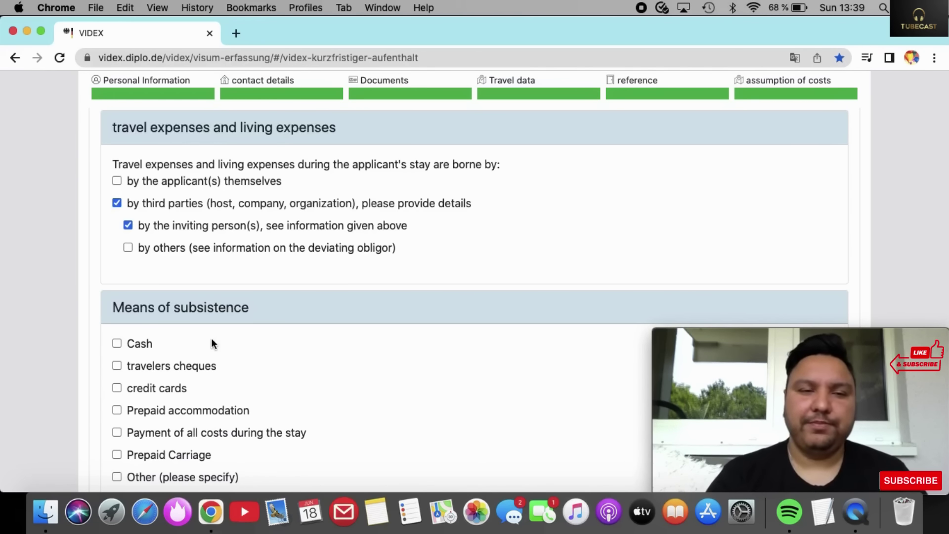
# Tick Cash, credit cards and Prepaid accommodation under Means of subsistence.
pyautogui.scroll(-5, 211, 339)
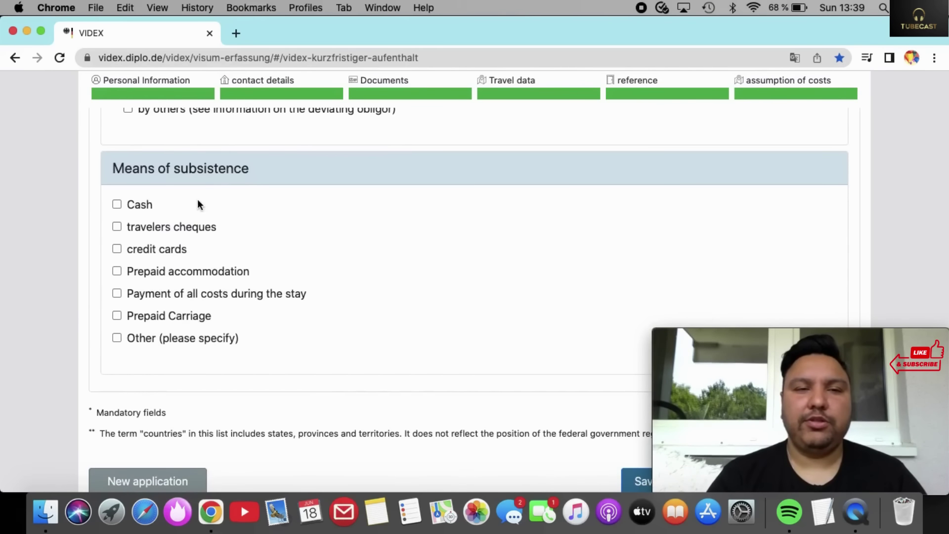
pyautogui.click(118, 204)
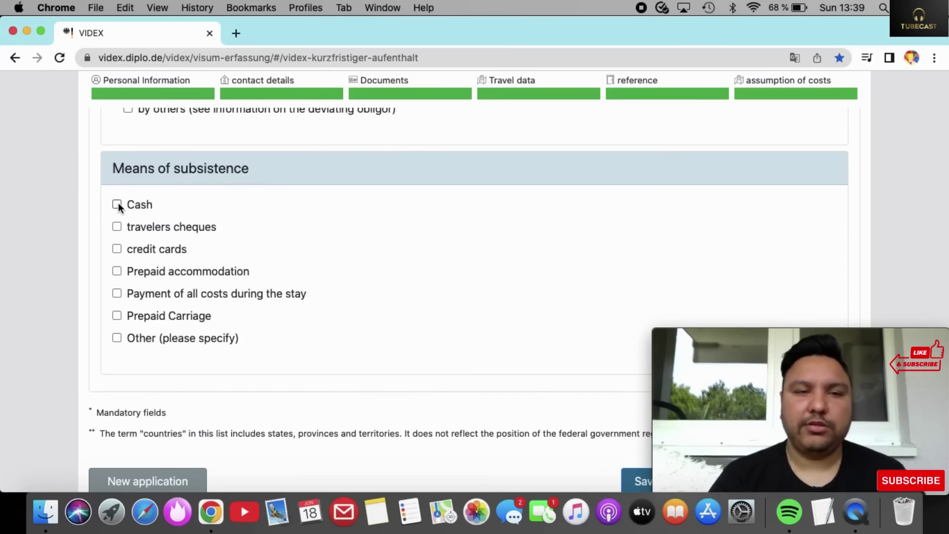
pyautogui.click(119, 248)
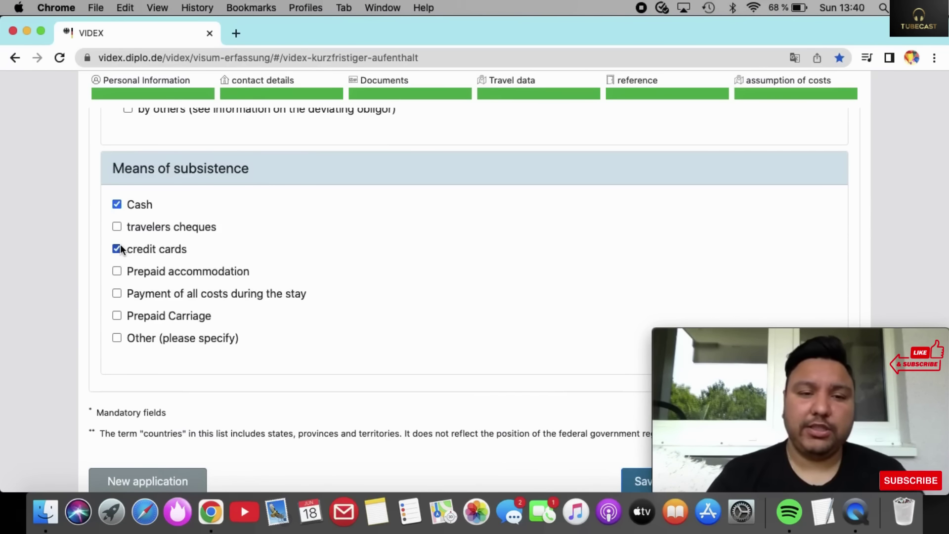
pyautogui.scroll(-3, 121, 249)
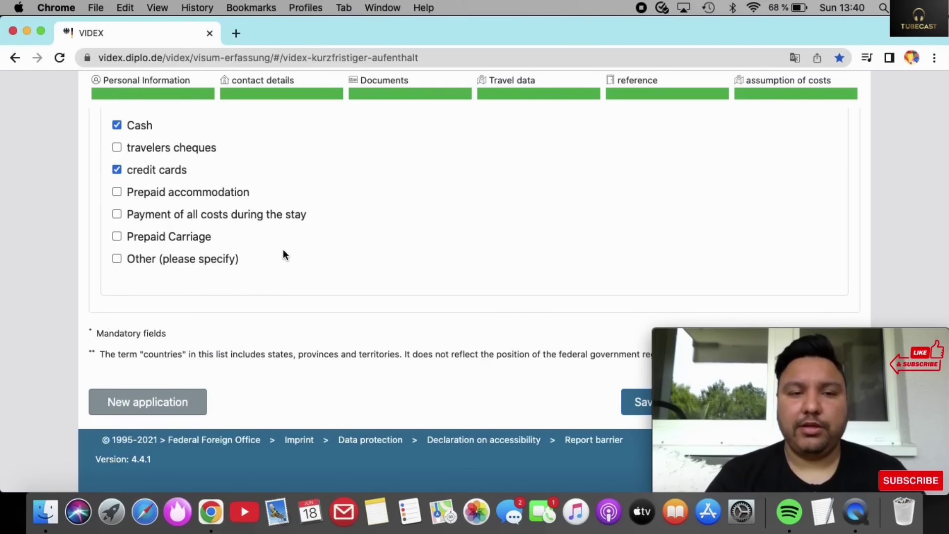
pyautogui.scroll(3, 283, 253)
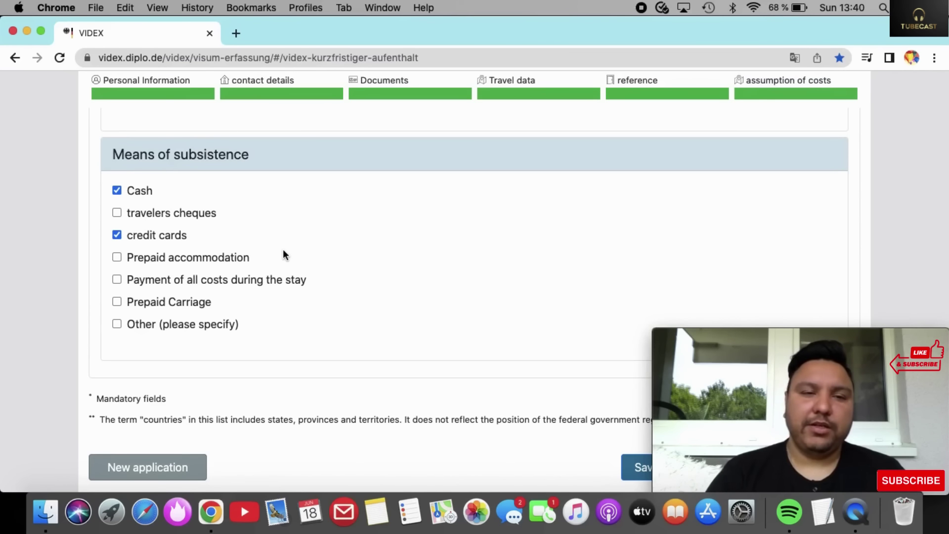
pyautogui.click(115, 257)
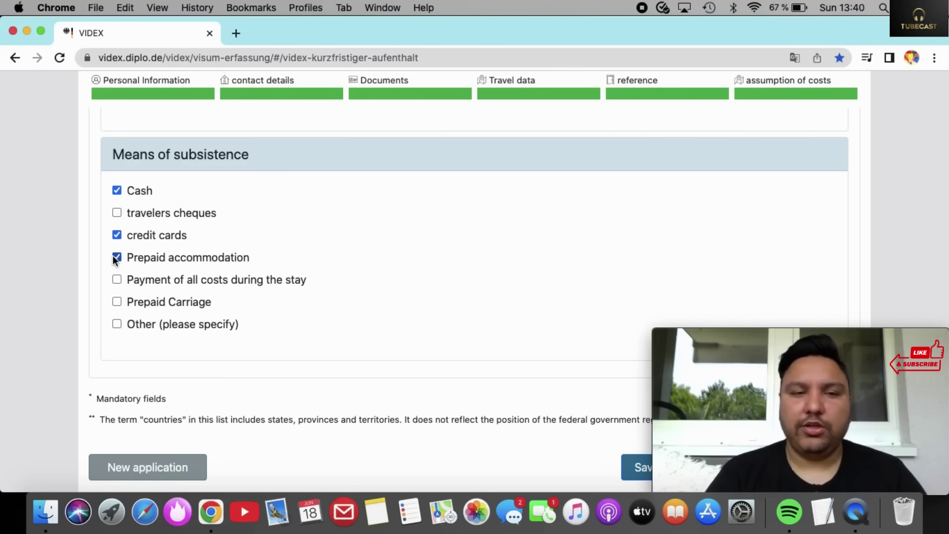
pyautogui.scroll(-3, 115, 260)
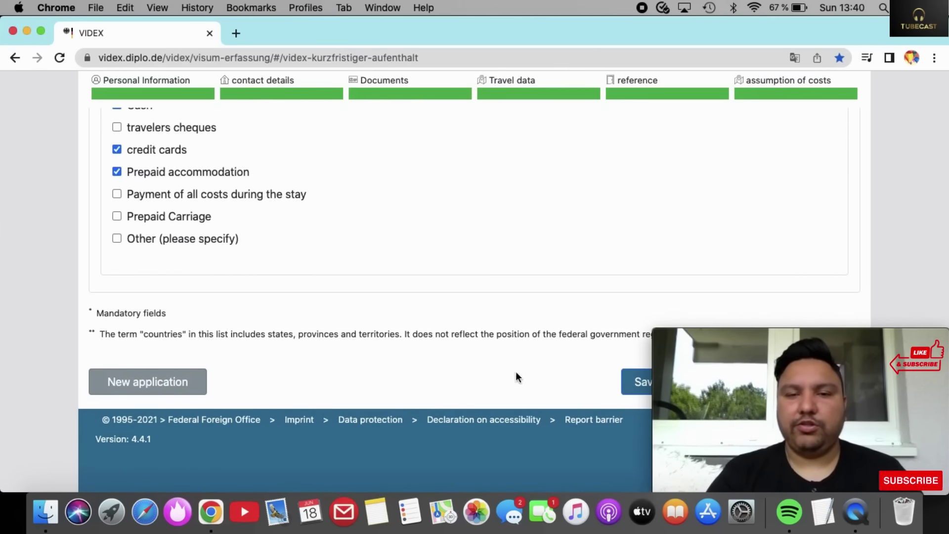
pyautogui.scroll(3, 522, 348)
pyautogui.scroll(-3, 522, 347)
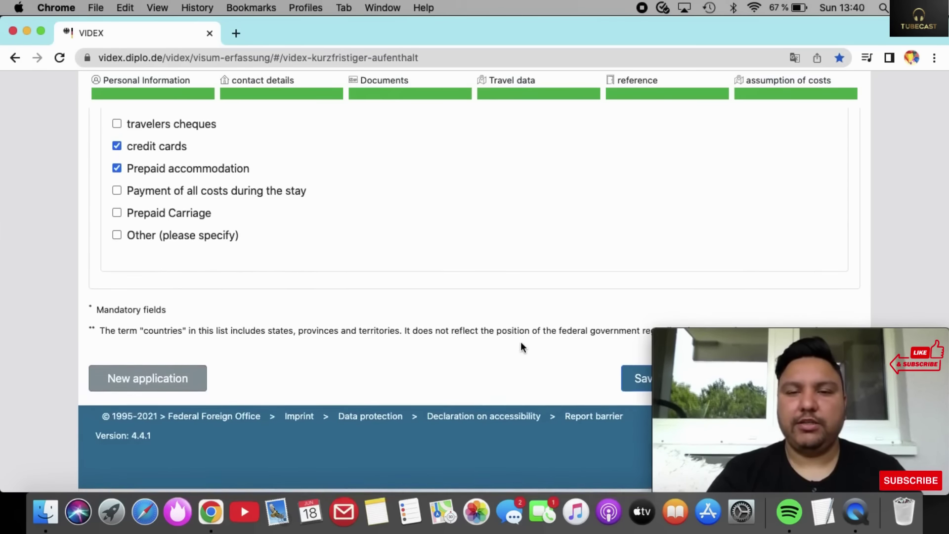
pyautogui.scroll(6, 521, 347)
pyautogui.scroll(-6, 522, 347)
# Submit the form with Further for checking, then close the 'Ihre Daten wurden geprüft' dialog.
pyautogui.moveTo(743, 382)
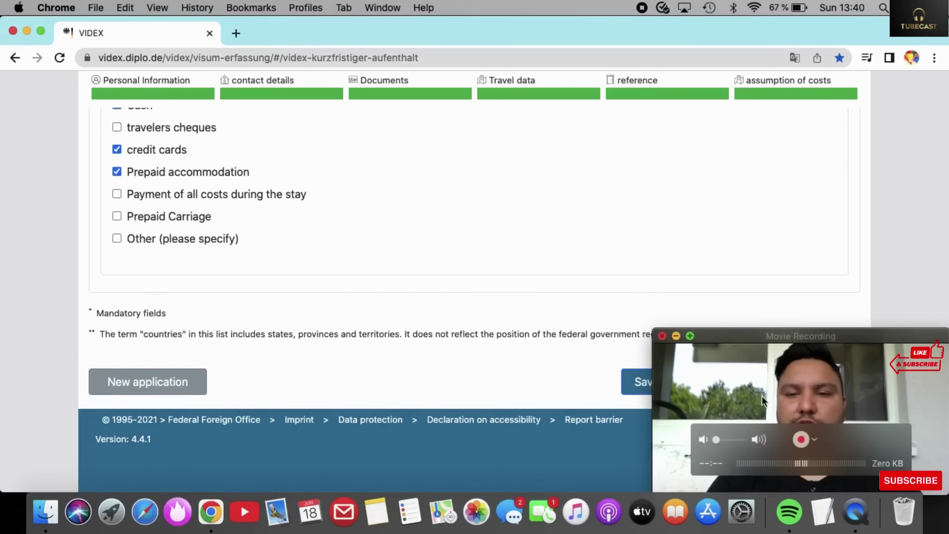
pyautogui.moveTo(743, 382); pyautogui.dragTo(287, 379)
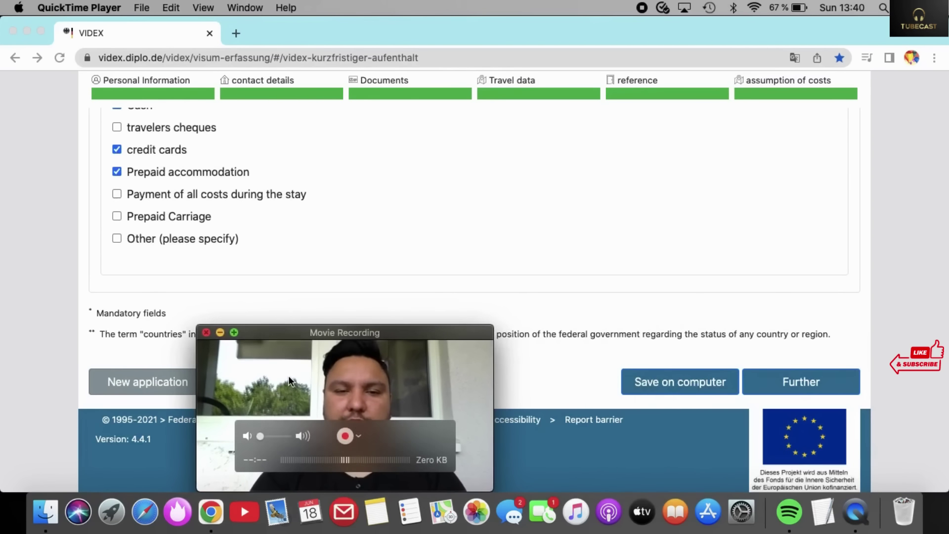
pyautogui.click(783, 383)
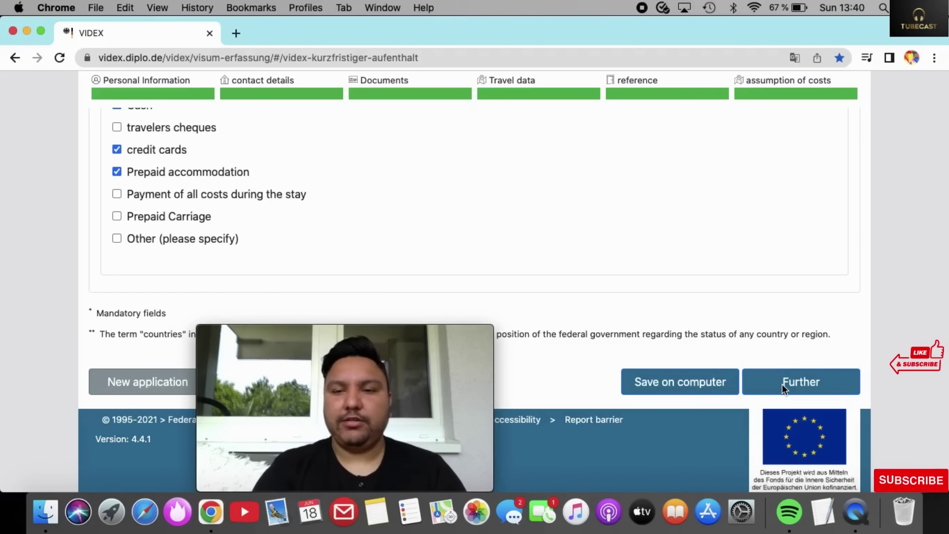
pyautogui.click(783, 384)
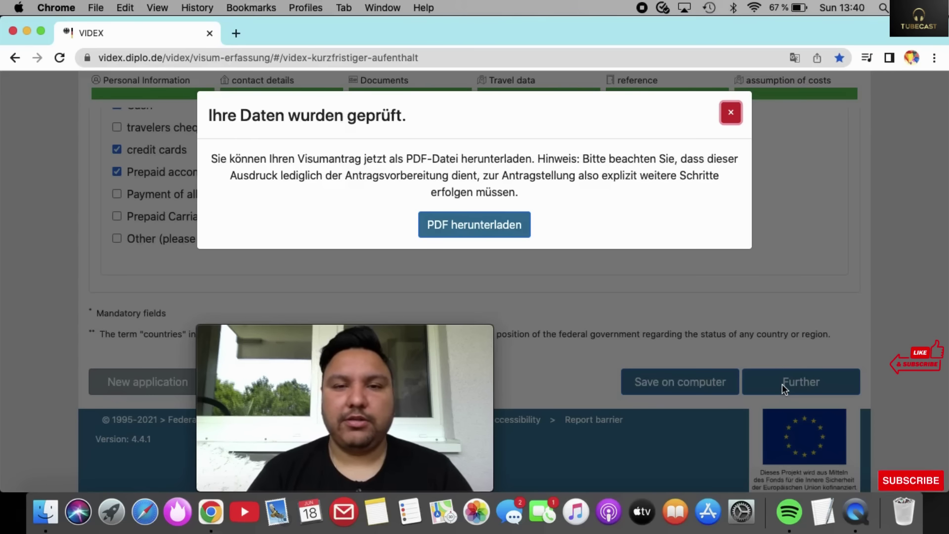
pyautogui.click(731, 112)
pyautogui.scroll(20, 560, 163)
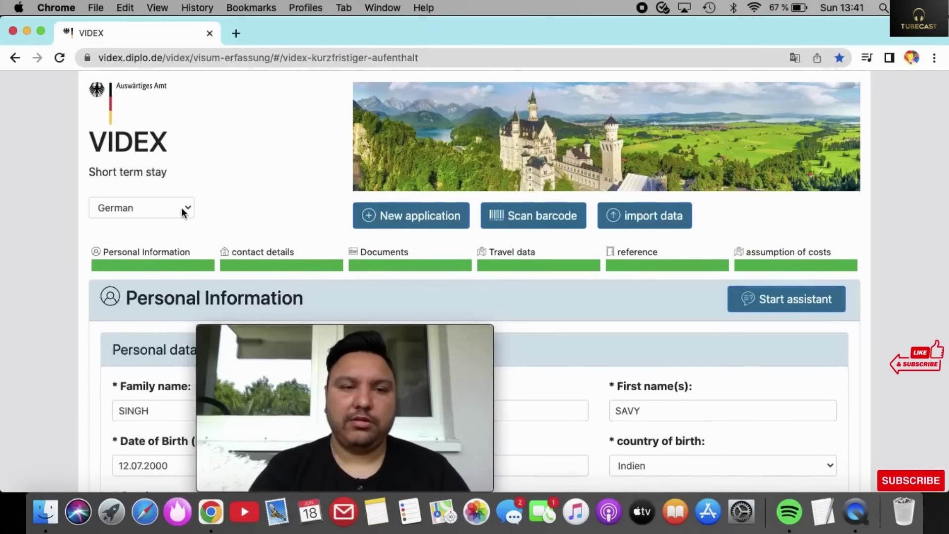
# Switch the form language to English and resubmit with Further for validation.
pyautogui.click(184, 208)
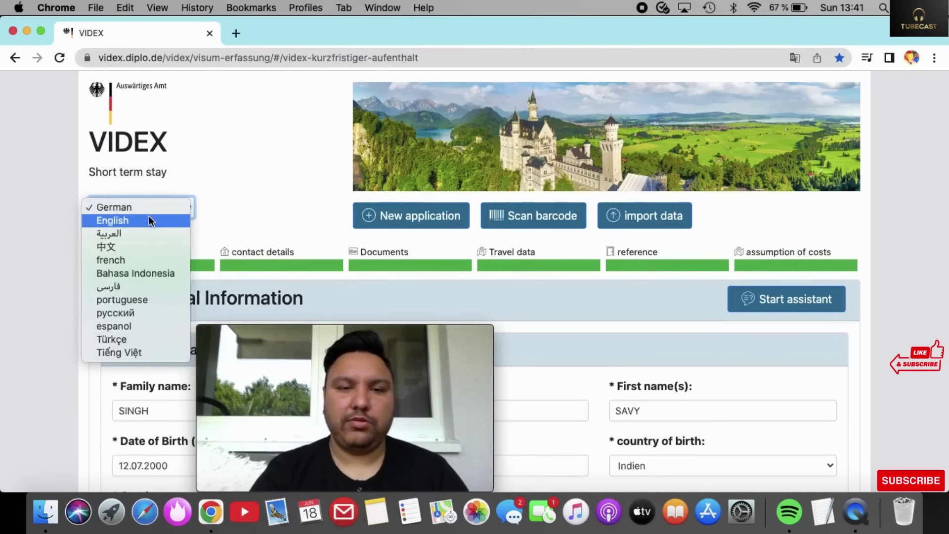
pyautogui.click(151, 220)
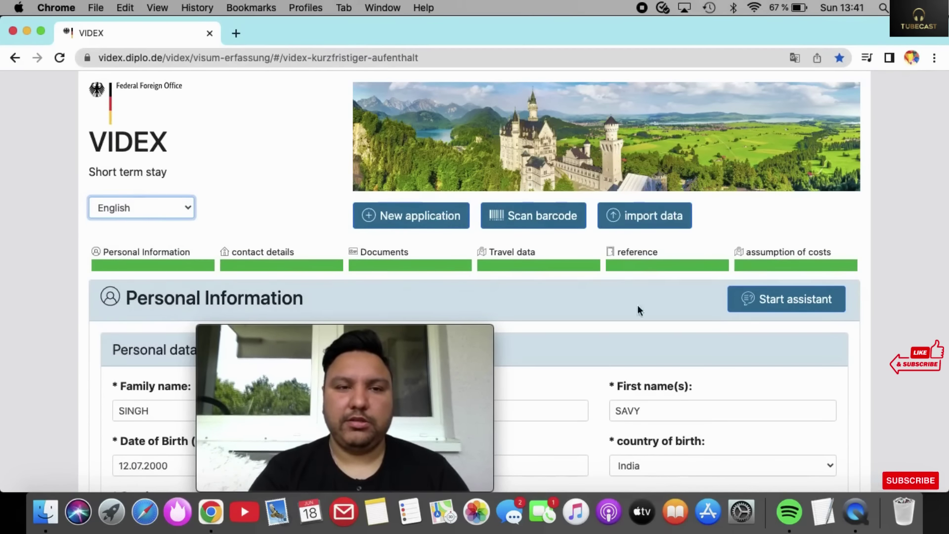
pyautogui.scroll(-20, 645, 324)
pyautogui.scroll(-3, 646, 327)
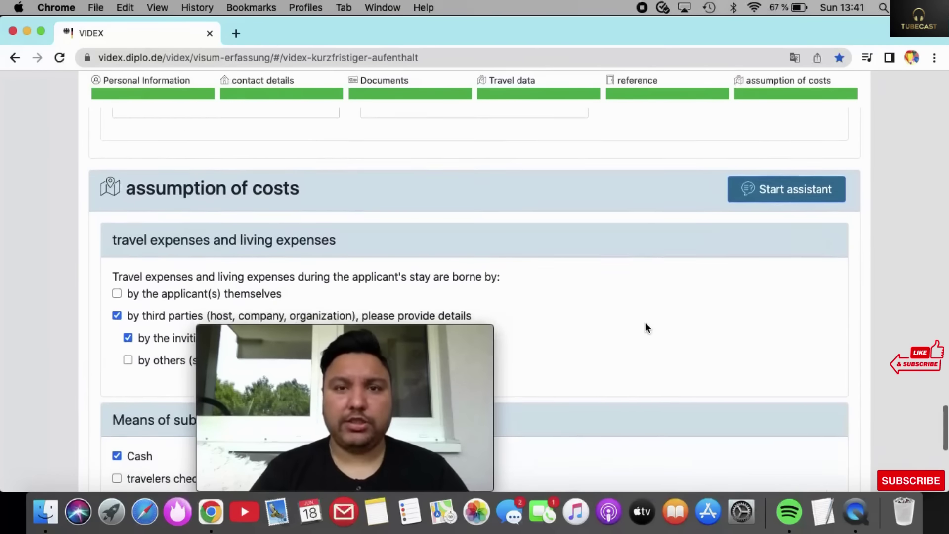
pyautogui.scroll(-7, 647, 327)
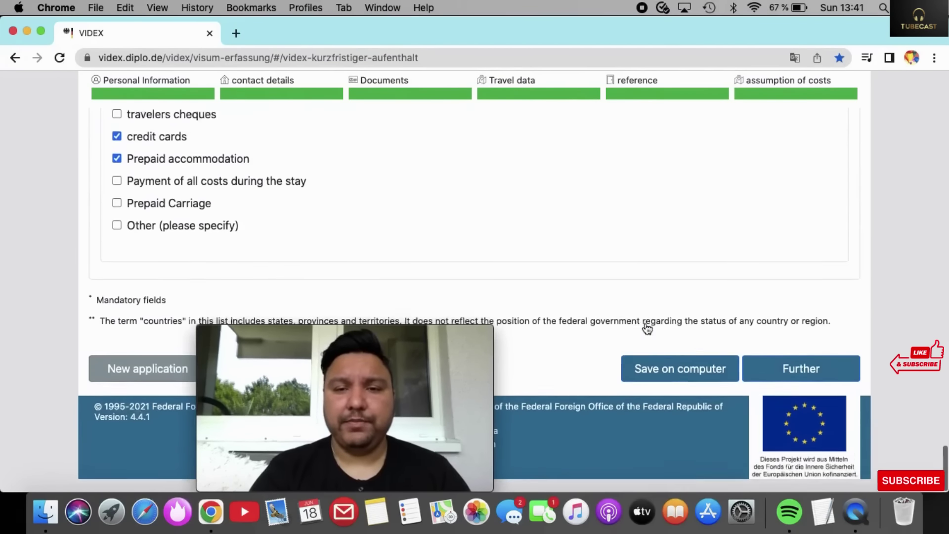
pyautogui.click(791, 388)
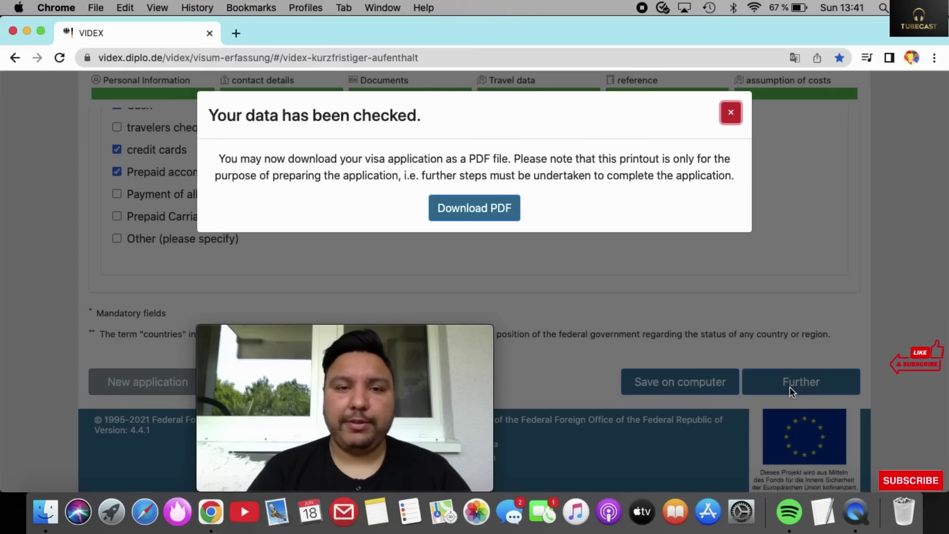
# Download the generated Schengen application PDF, opening it in Chrome's PDF viewer.
pyautogui.click(478, 205)
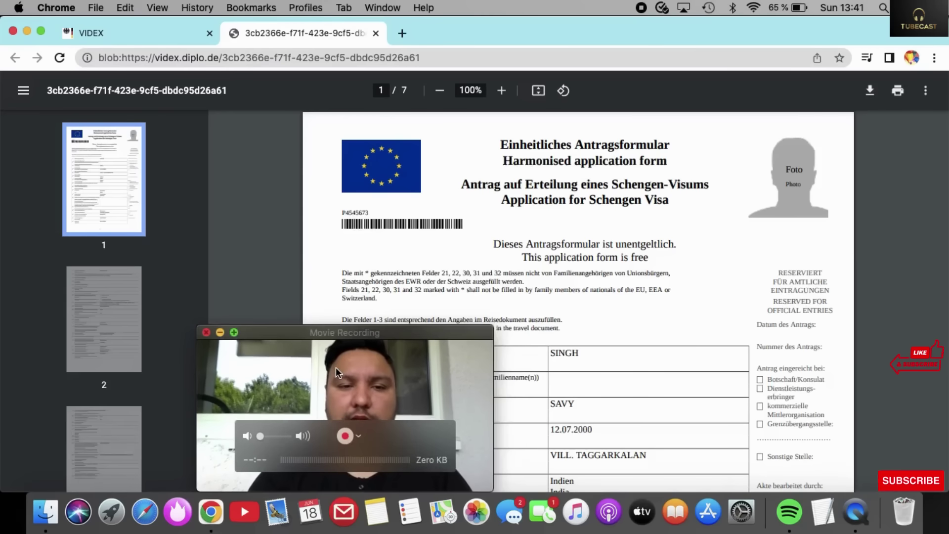
pyautogui.moveTo(336, 367); pyautogui.dragTo(114, 367)
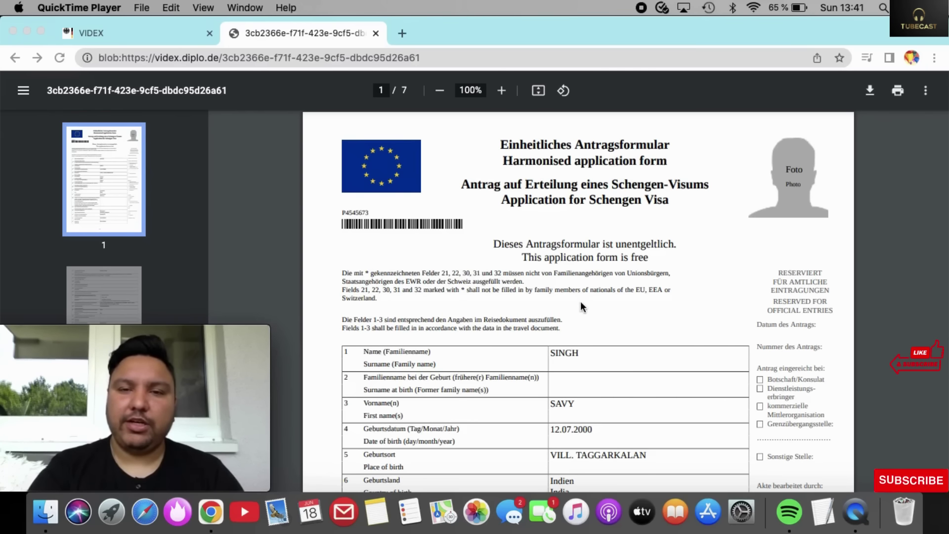
pyautogui.scroll(-3, 580, 301)
pyautogui.scroll(2, 581, 301)
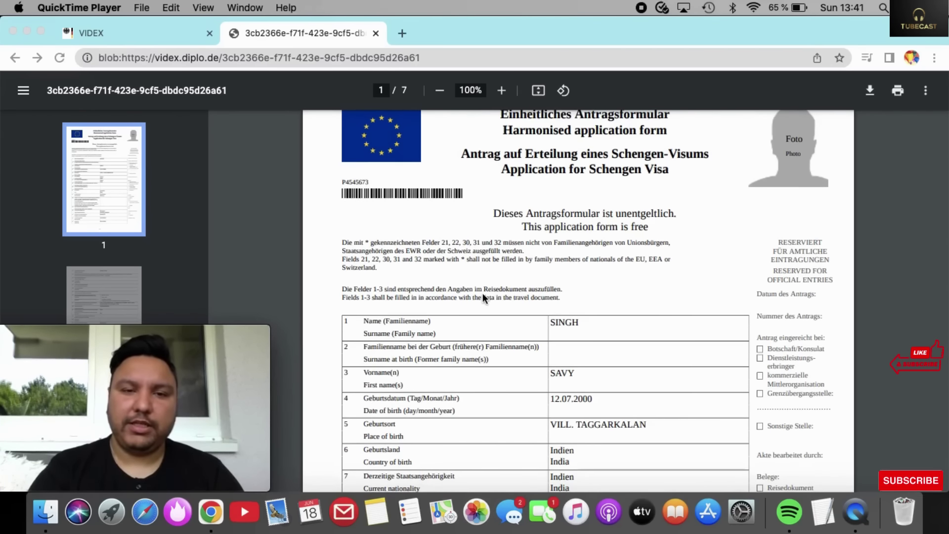
pyautogui.scroll(-8, 483, 292)
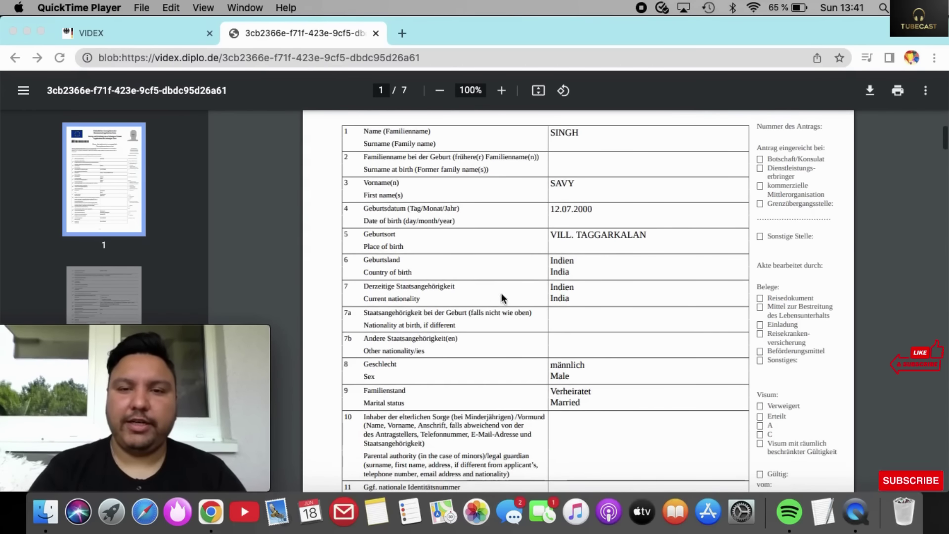
pyautogui.scroll(-4, 557, 286)
pyautogui.scroll(-13, 556, 286)
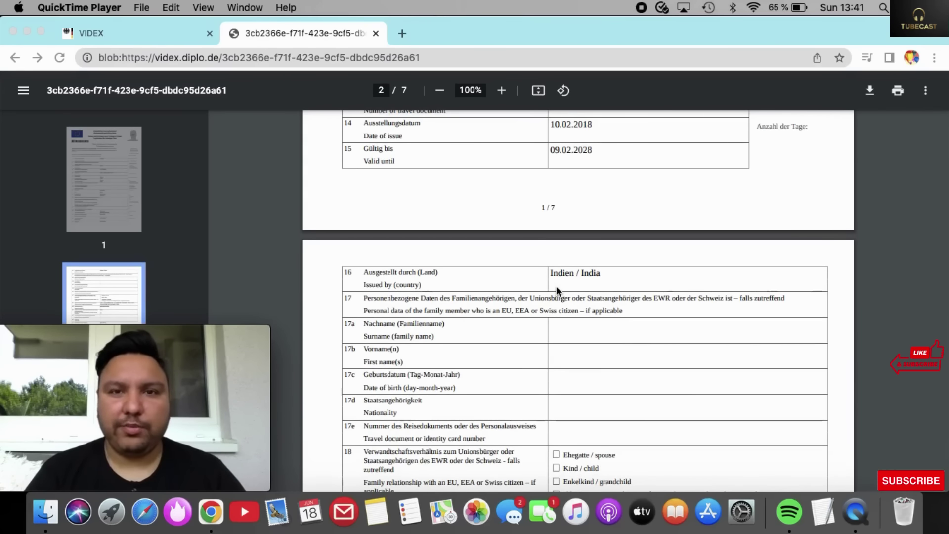
pyautogui.scroll(-7, 557, 286)
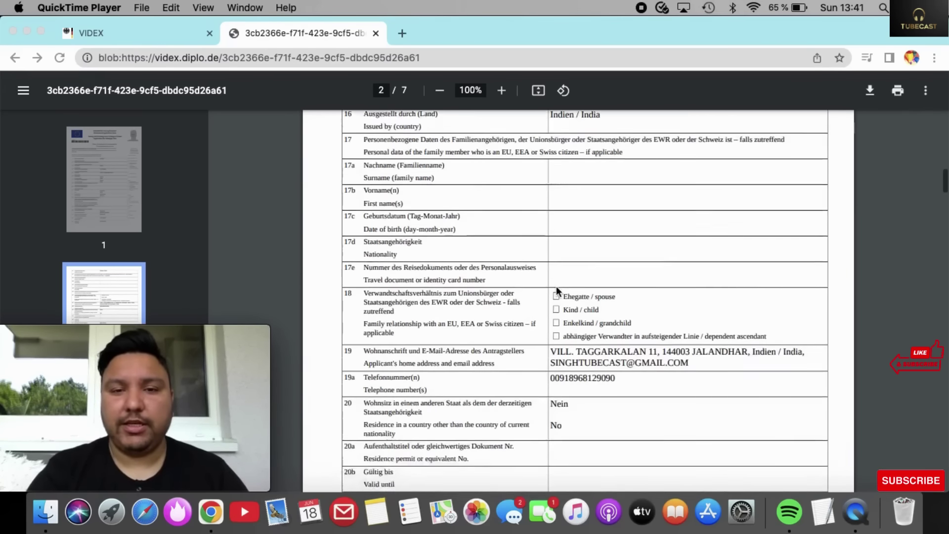
pyautogui.scroll(-5, 556, 286)
pyautogui.scroll(-4, 557, 286)
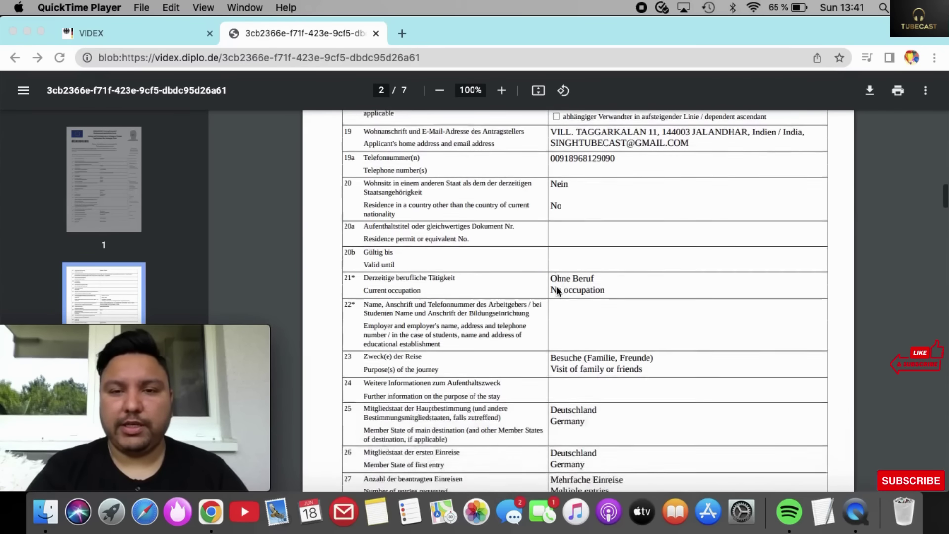
pyautogui.scroll(-13, 556, 287)
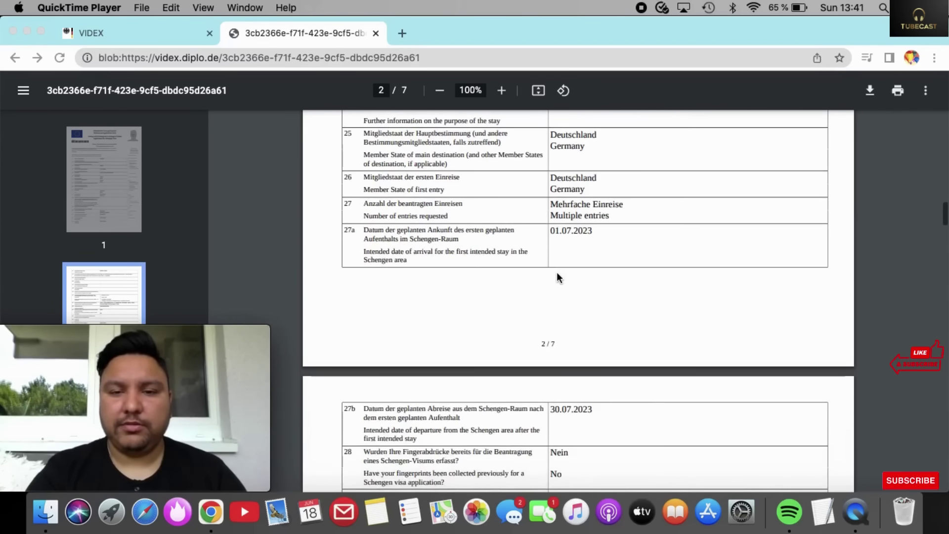
pyautogui.scroll(-13, 559, 262)
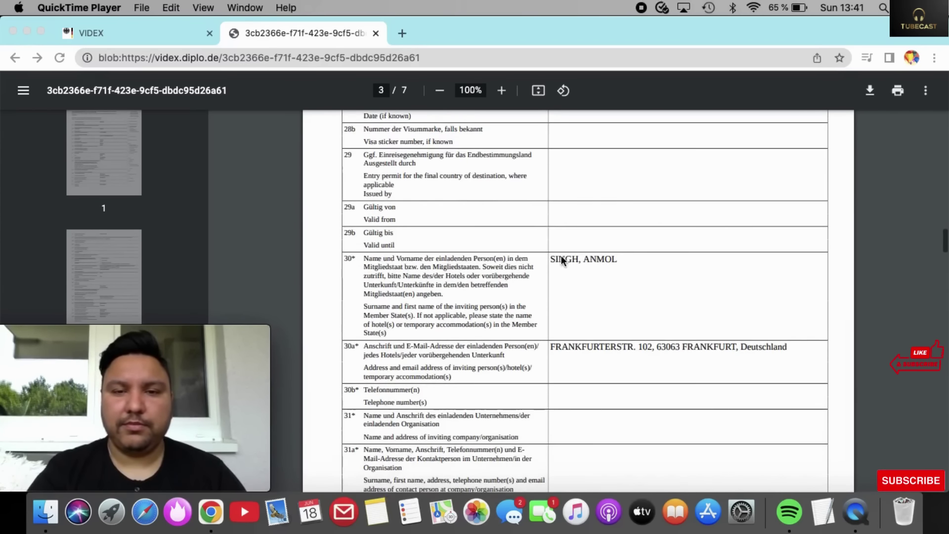
pyautogui.scroll(-8, 562, 258)
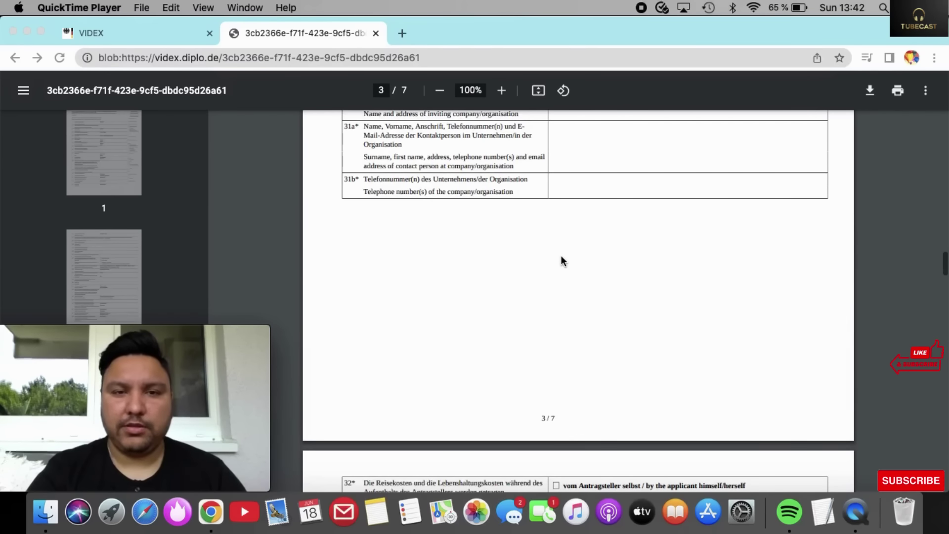
pyautogui.scroll(-2, 561, 257)
pyautogui.scroll(9, 562, 257)
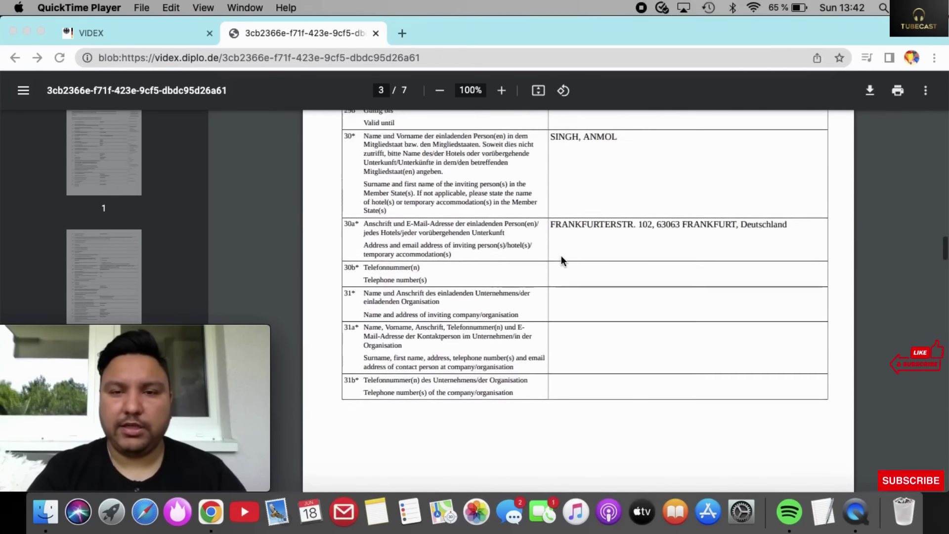
pyautogui.scroll(-4, 562, 255)
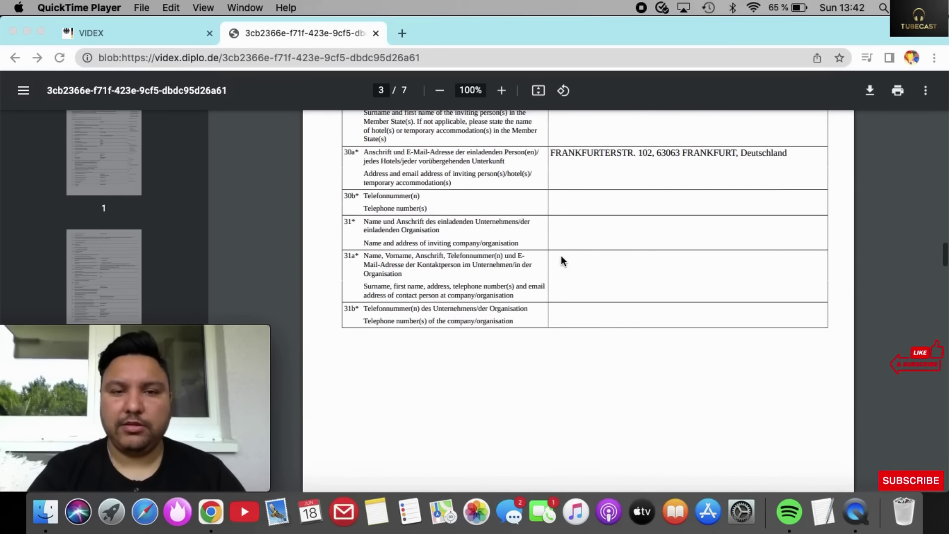
pyautogui.scroll(-7, 561, 255)
pyautogui.scroll(-12, 562, 255)
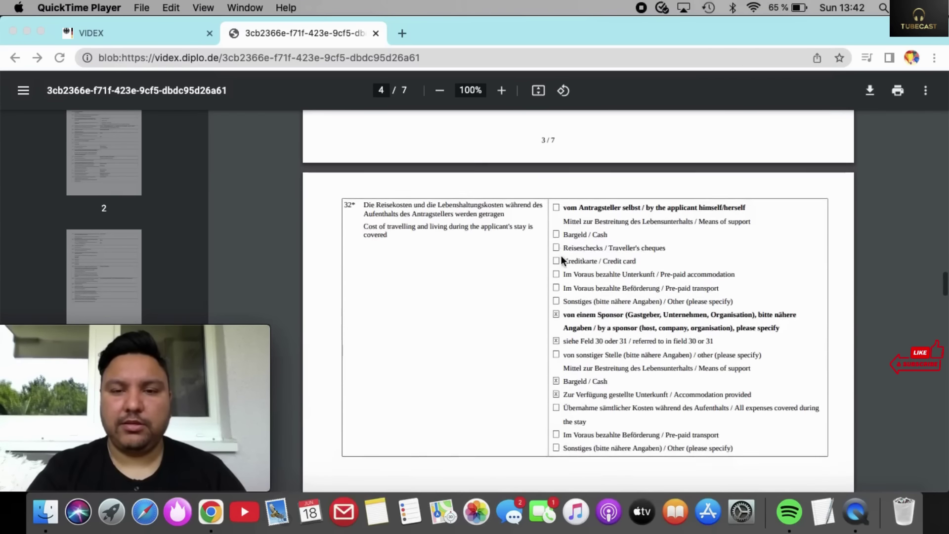
pyautogui.scroll(-2, 562, 255)
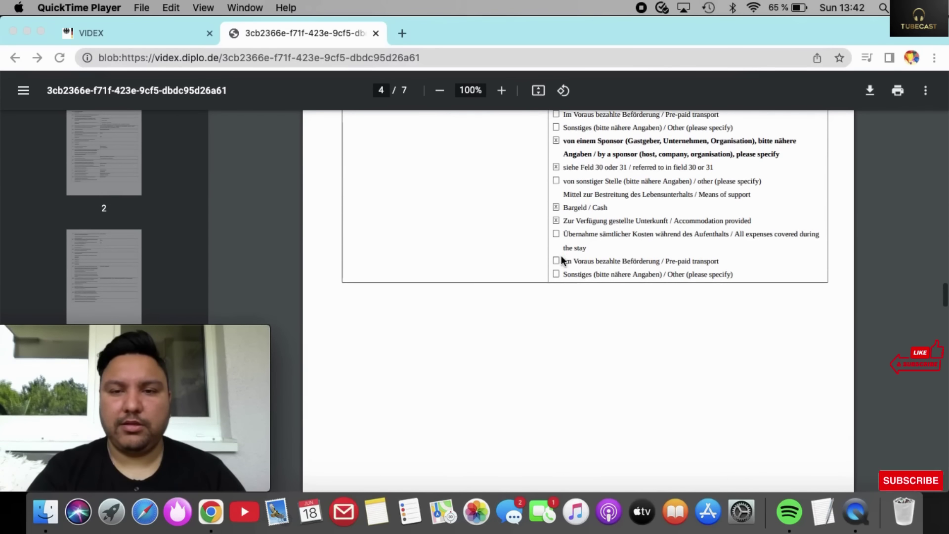
pyautogui.scroll(-2, 562, 256)
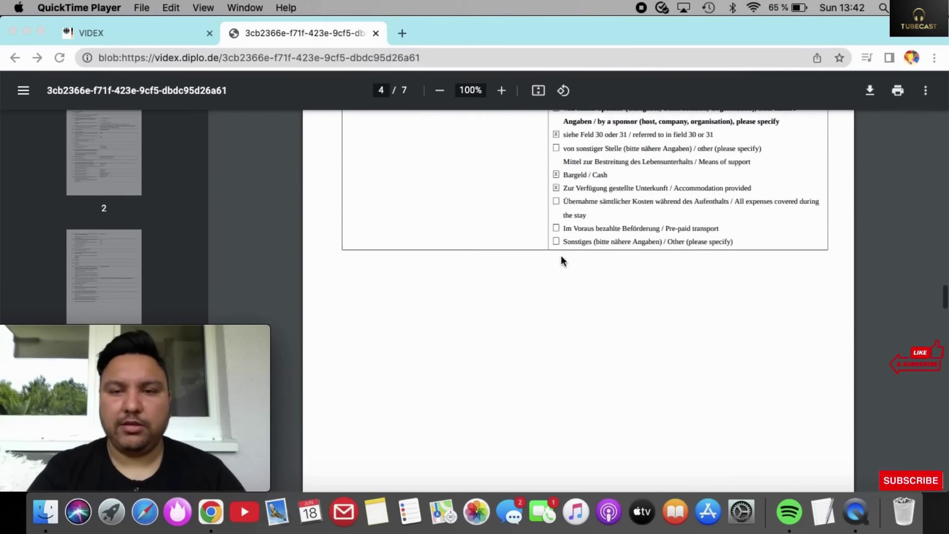
pyautogui.scroll(-5, 561, 257)
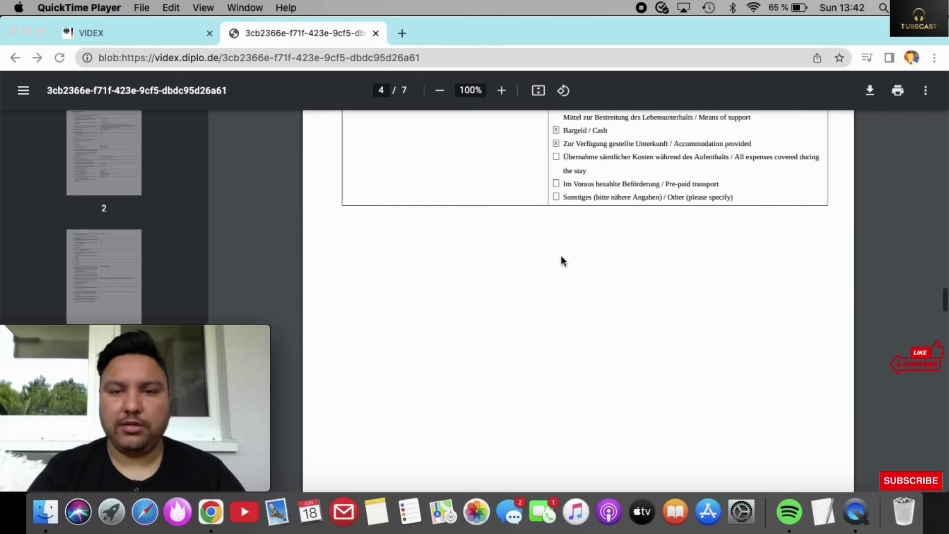
pyautogui.scroll(-20, 562, 255)
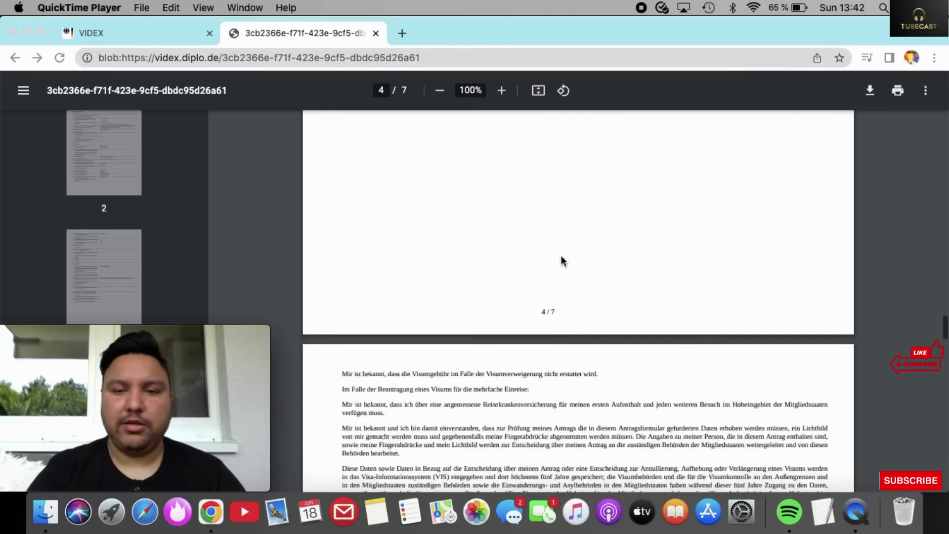
pyautogui.scroll(-20, 561, 256)
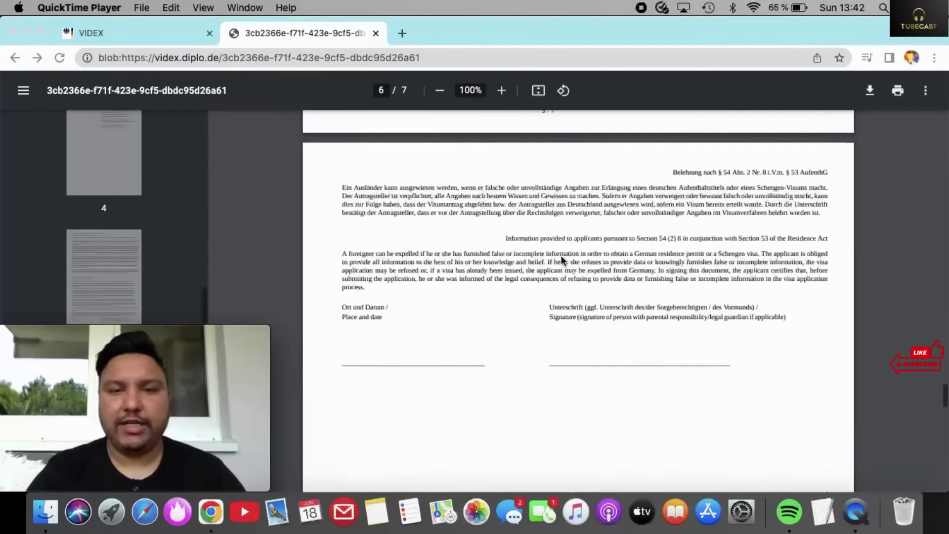
pyautogui.scroll(5, 561, 255)
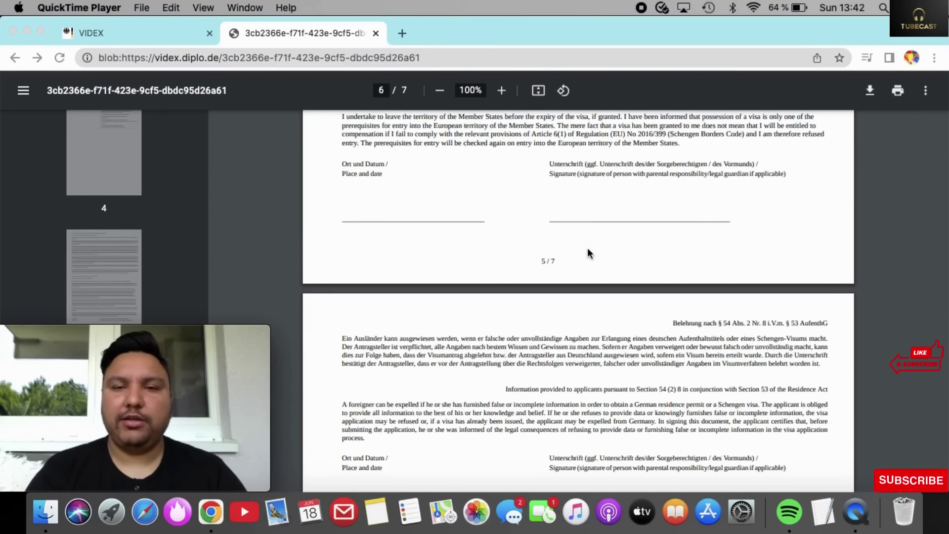
pyautogui.scroll(-10, 590, 253)
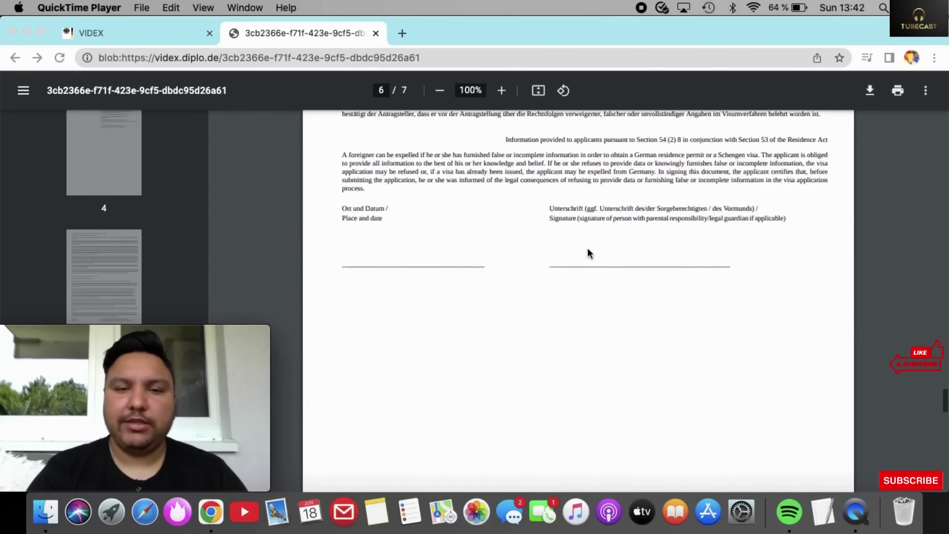
pyautogui.scroll(-4, 590, 253)
pyautogui.scroll(3, 590, 254)
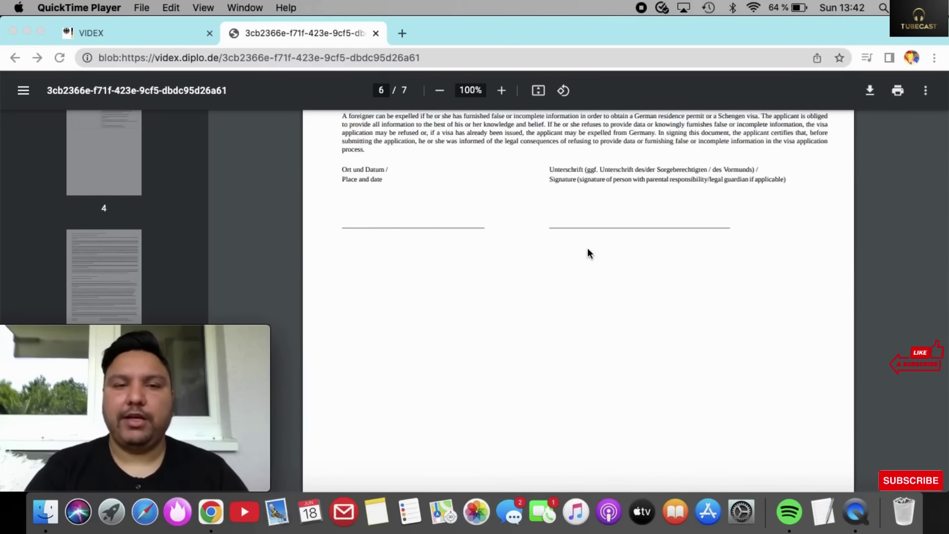
pyautogui.scroll(11, 587, 253)
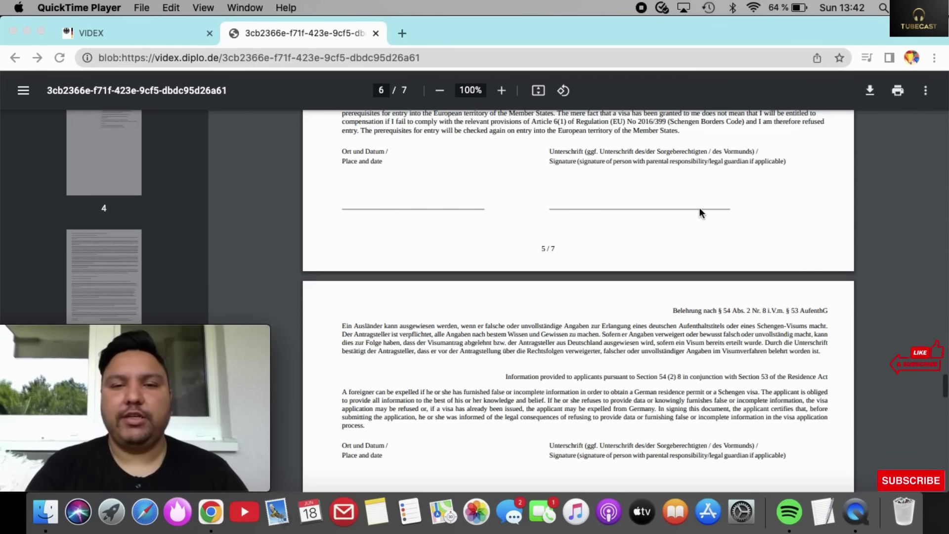
pyautogui.scroll(-7, 700, 207)
pyautogui.scroll(-10, 601, 231)
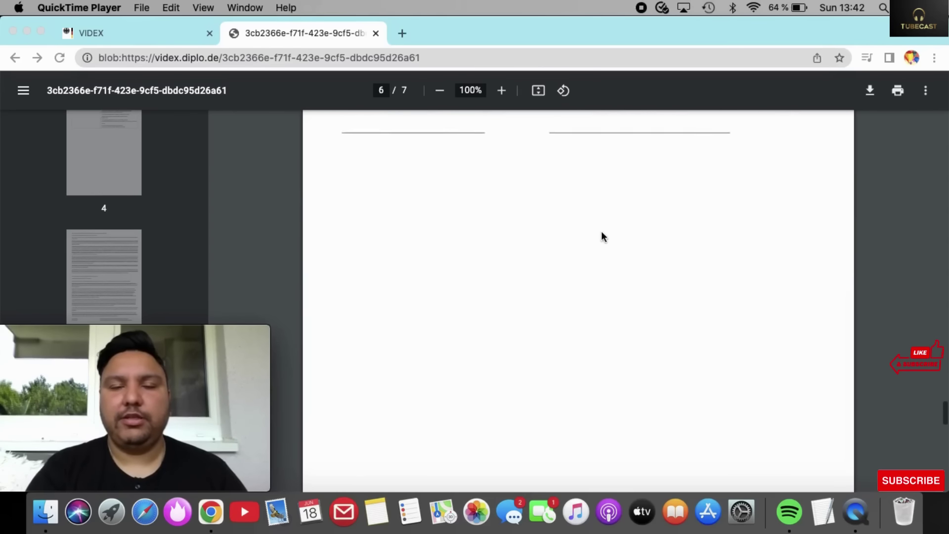
pyautogui.scroll(4, 602, 232)
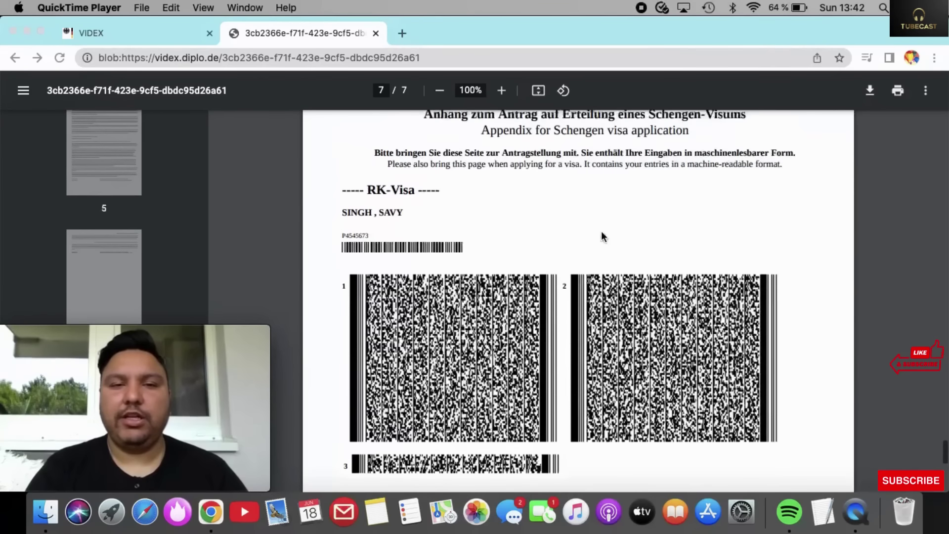